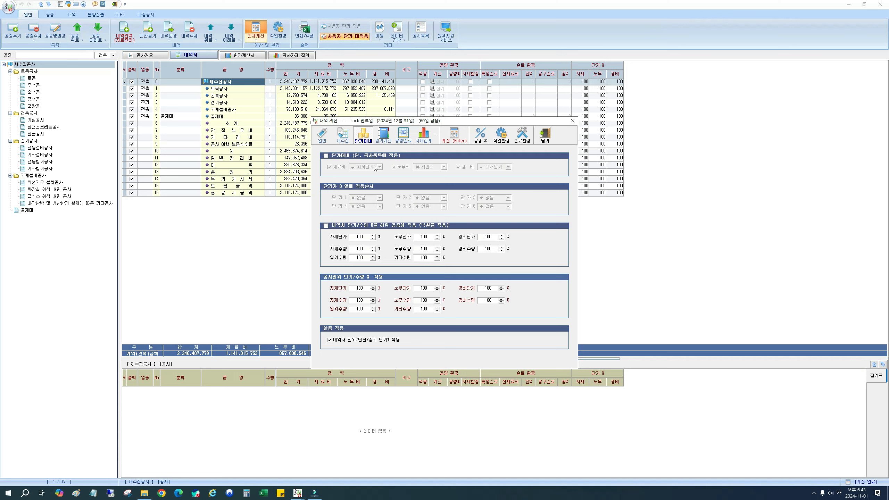
{"action": "left_click", "coordinate": [326, 156]}
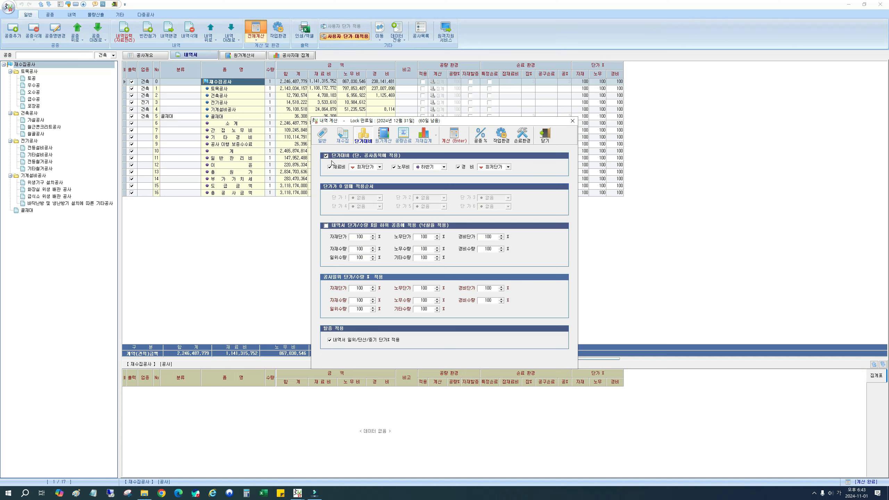
{"action": "left_click", "coordinate": [327, 156]}
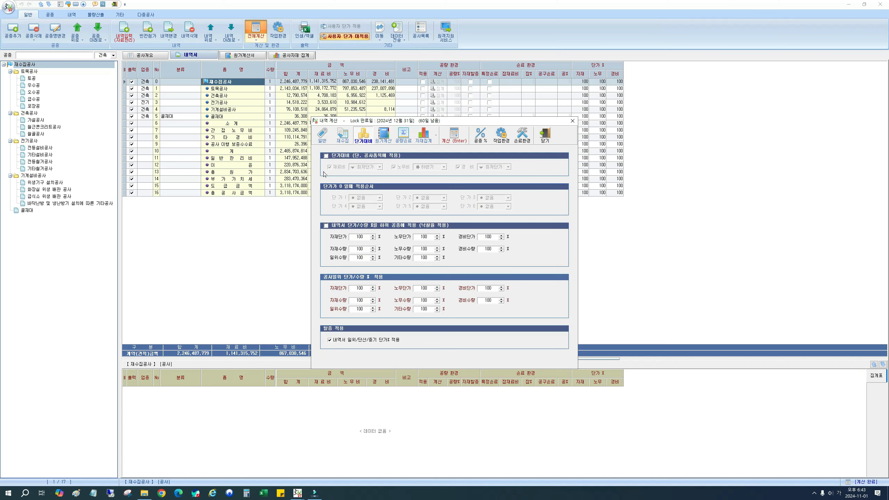
{"action": "left_click", "coordinate": [545, 136]}
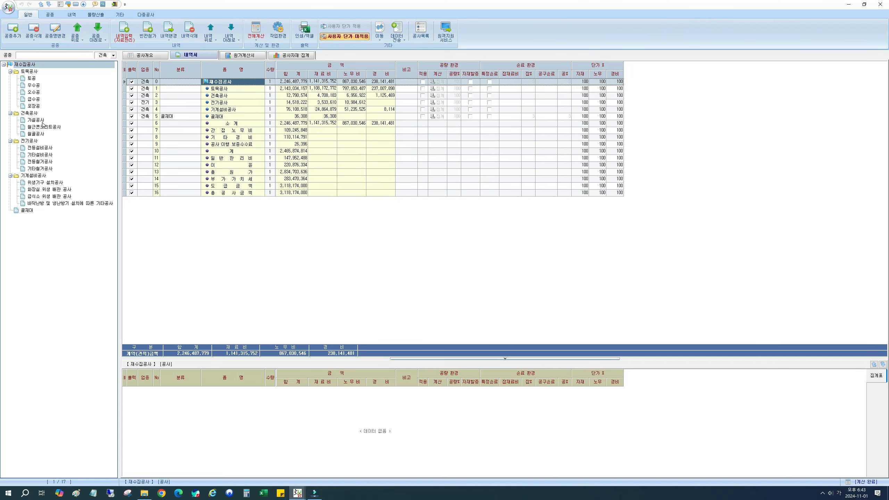
Step: Open the 전등설비공사 work type, narrow the item name column, and examine the first conduit item's material unit price and price sources
{"action": "left_click", "coordinate": [43, 148]}
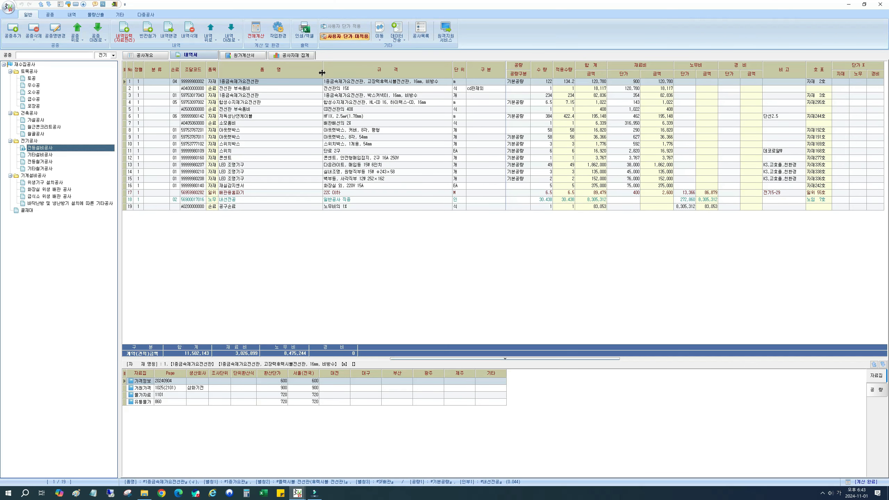
{"action": "left_click_drag", "start_coordinate": [322, 73], "coordinate": [304, 72]}
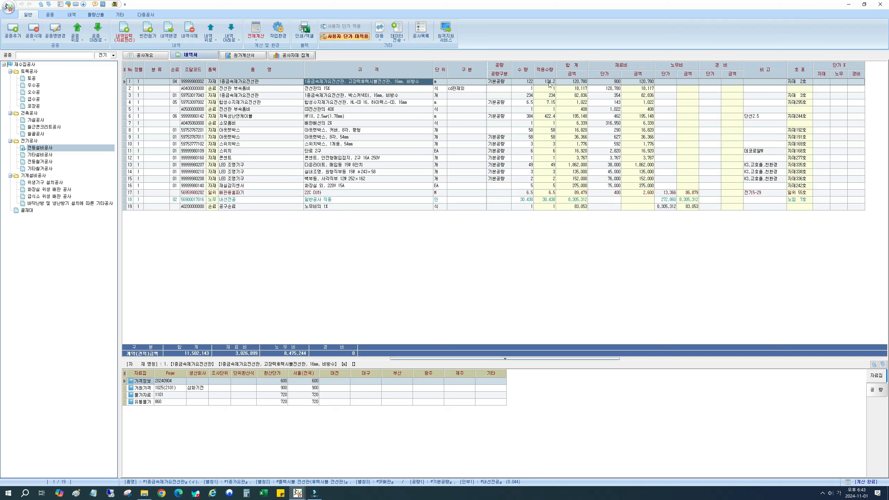
{"action": "left_click", "coordinate": [616, 82]}
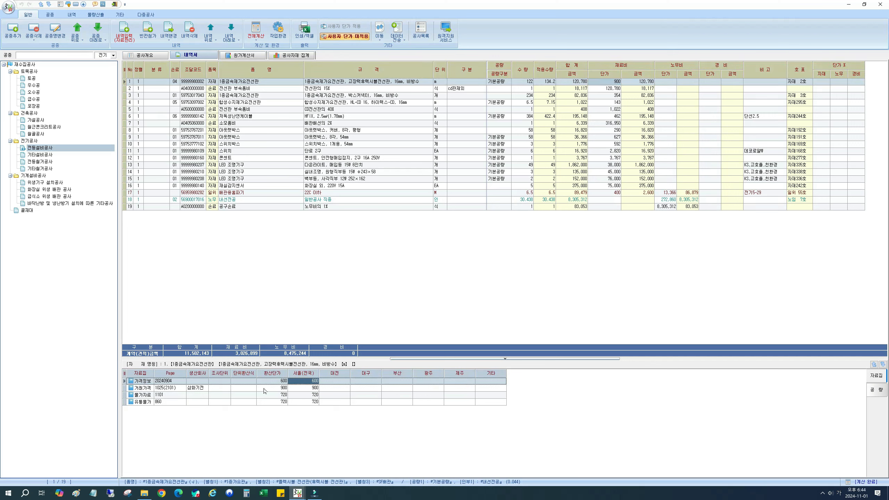
{"action": "left_click", "coordinate": [315, 387]}
{"action": "left_click", "coordinate": [313, 402]}
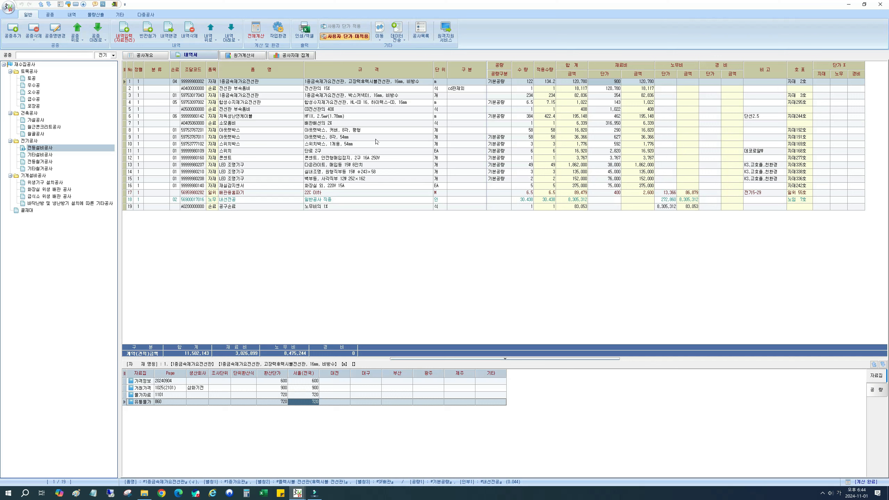
{"action": "left_click", "coordinate": [365, 83]}
{"action": "left_click", "coordinate": [611, 83]}
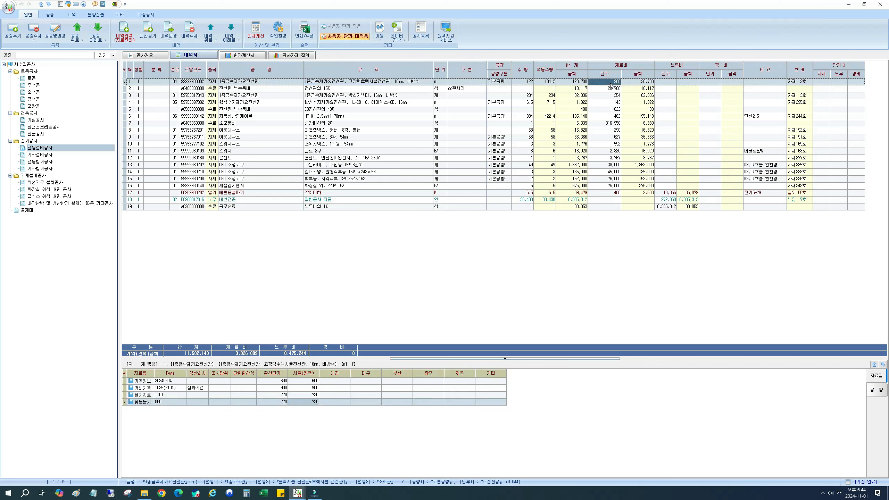
{"action": "left_click", "coordinate": [357, 84]}
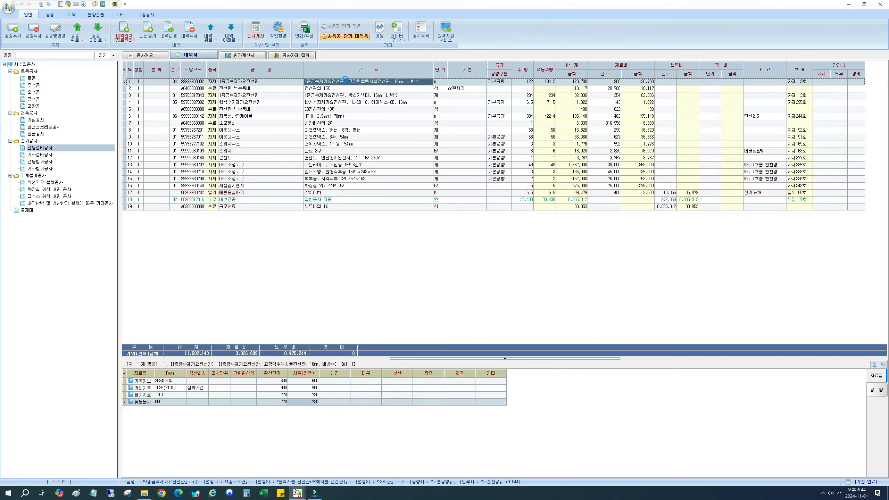
Step: Open the first 1종금속제가요전선관 item's data, examine its 단가선택 setting and 거래가격 source, and return to the bill of quantities
{"action": "double_click", "coordinate": [364, 83]}
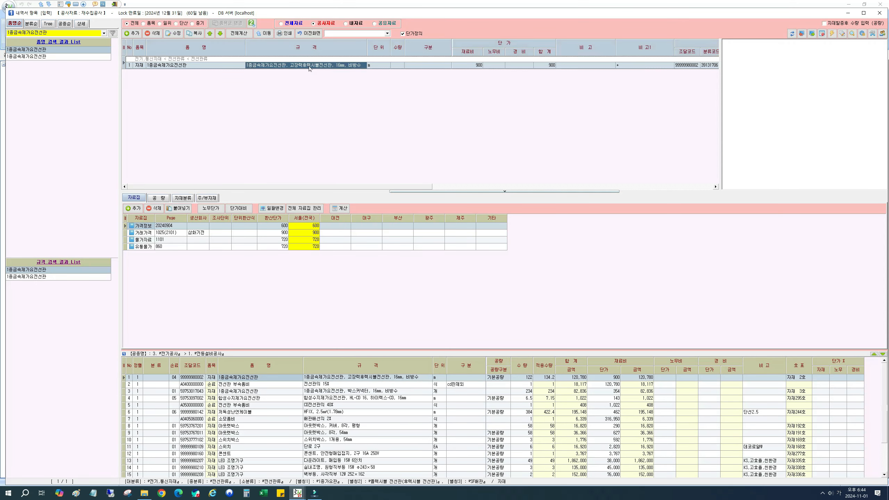
{"action": "left_click_drag", "start_coordinate": [345, 188], "coordinate": [566, 189]}
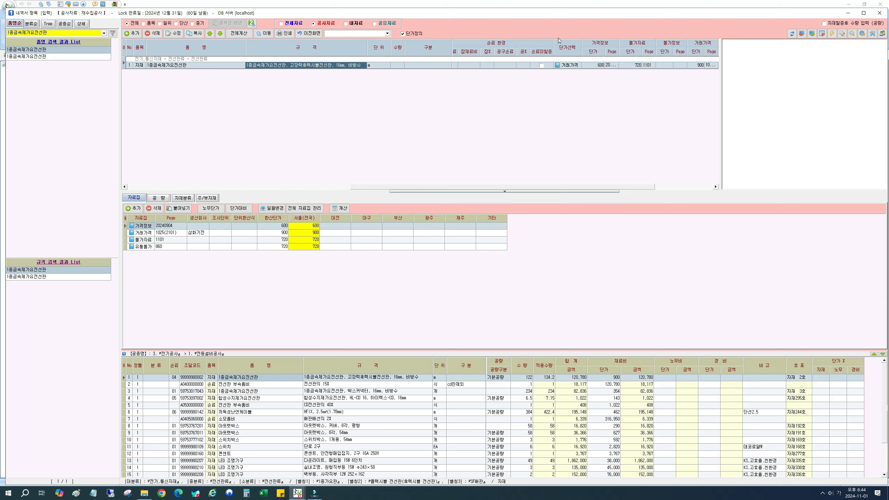
{"action": "left_click", "coordinate": [567, 66]}
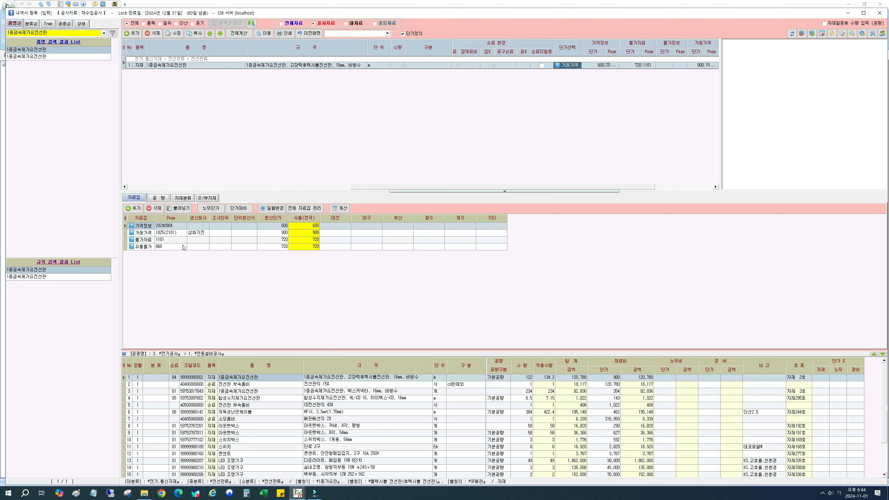
{"action": "left_click", "coordinate": [163, 234]}
{"action": "left_click", "coordinate": [312, 235]}
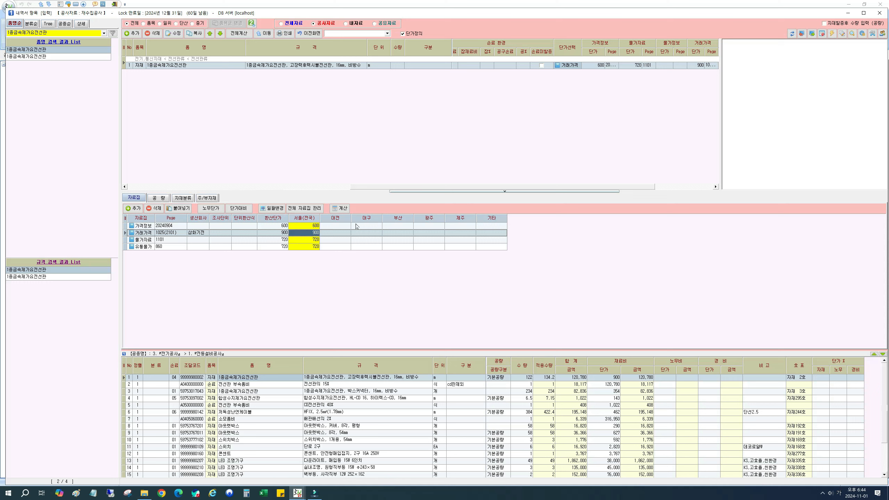
{"action": "left_click_drag", "start_coordinate": [496, 187], "coordinate": [314, 188]}
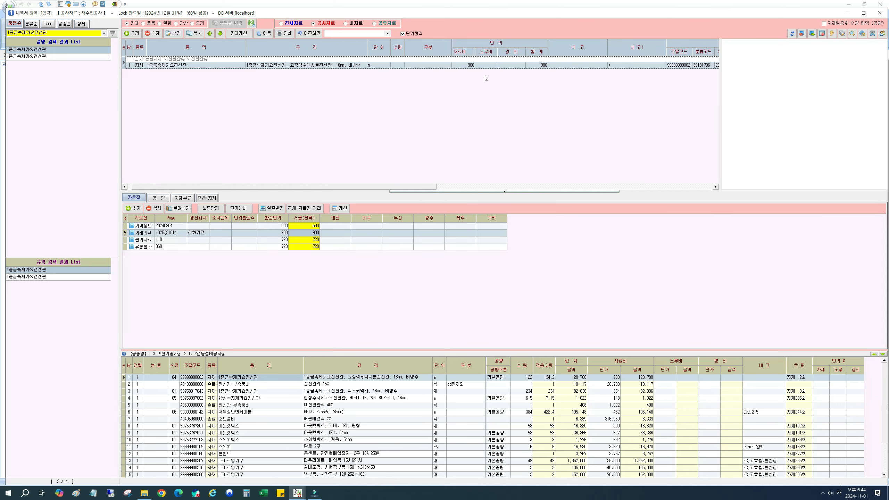
{"action": "left_click_drag", "start_coordinate": [402, 187], "coordinate": [398, 187]}
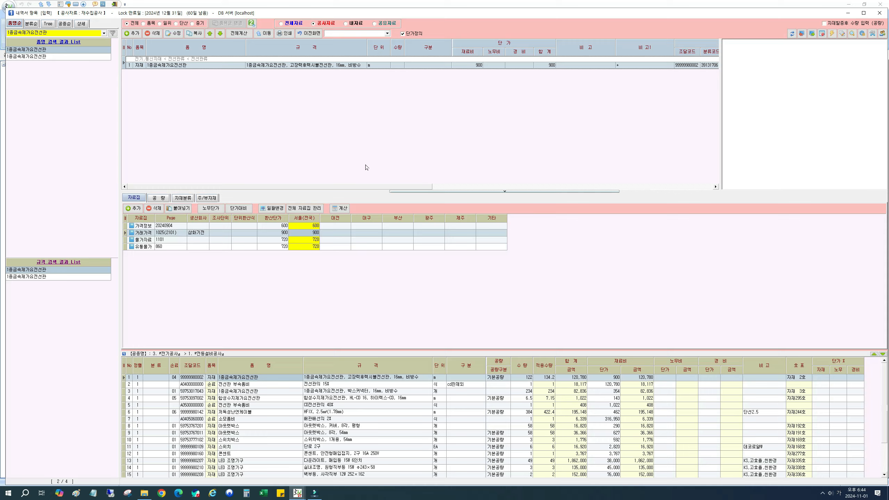
{"action": "left_click", "coordinate": [311, 34]}
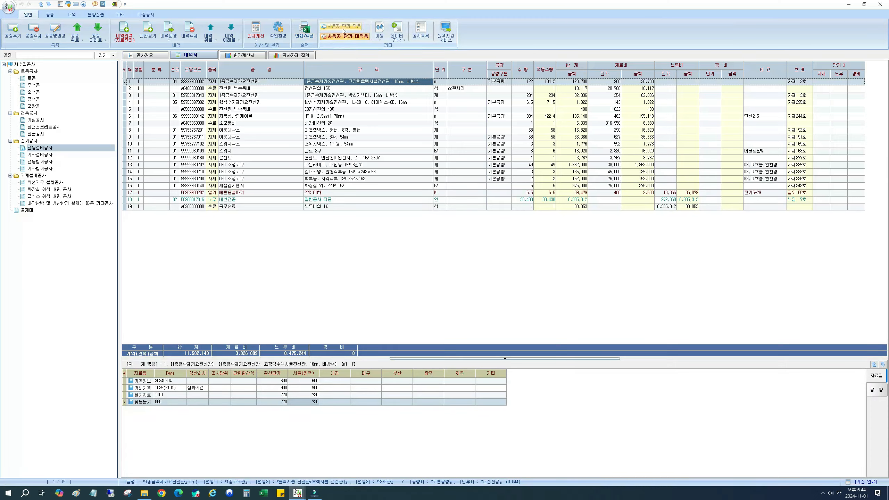
Step: Enable 단가대비 in the overall calculation settings, with 최저단가 for 재료비 and 하반기 for 노무비
{"action": "left_click", "coordinate": [257, 29]}
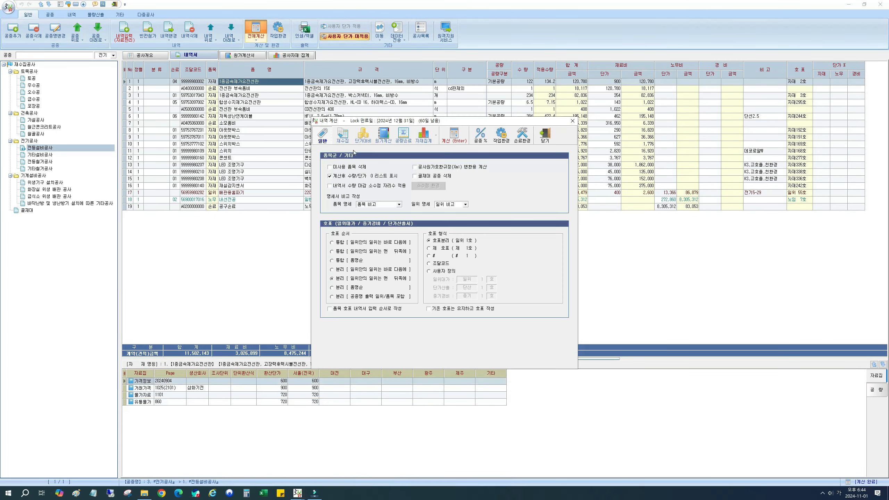
{"action": "left_click", "coordinate": [364, 134]}
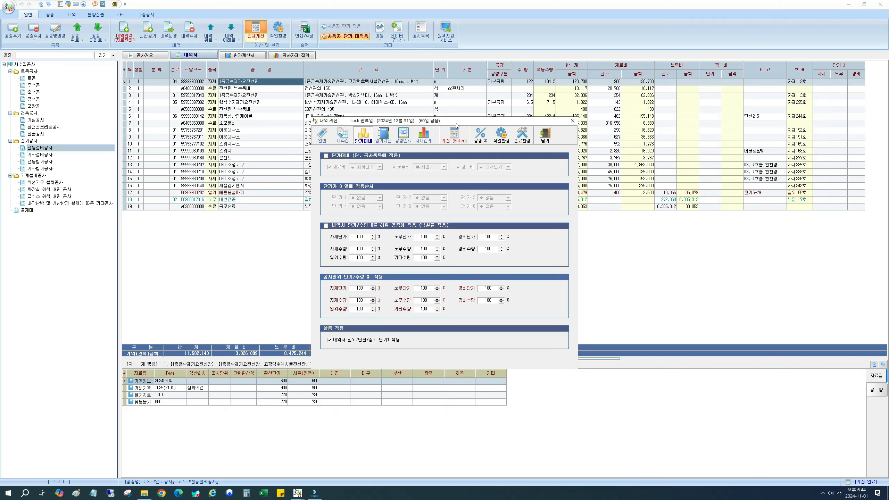
{"action": "left_click", "coordinate": [326, 155]}
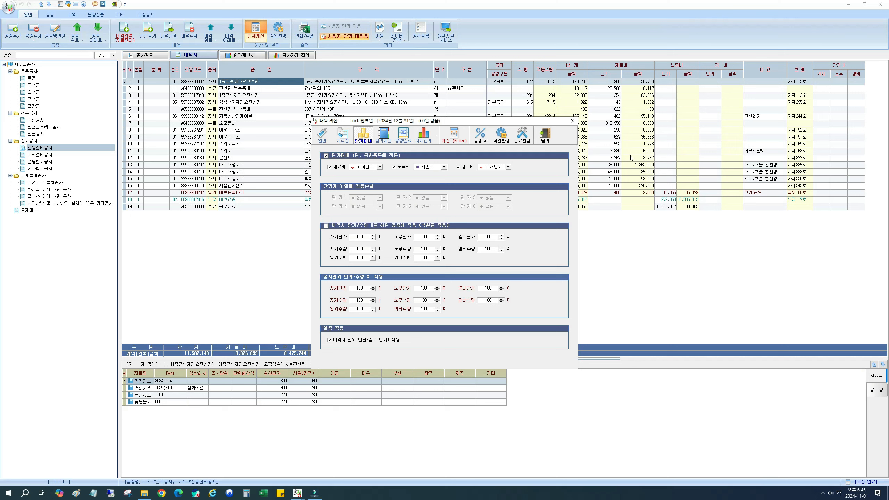
{"action": "left_click", "coordinate": [332, 169]}
{"action": "left_click", "coordinate": [340, 169]}
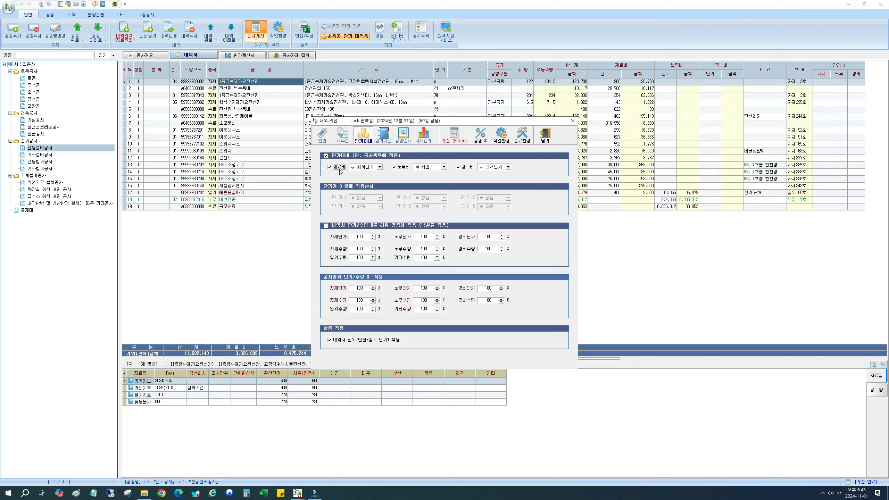
{"action": "left_click", "coordinate": [376, 169]}
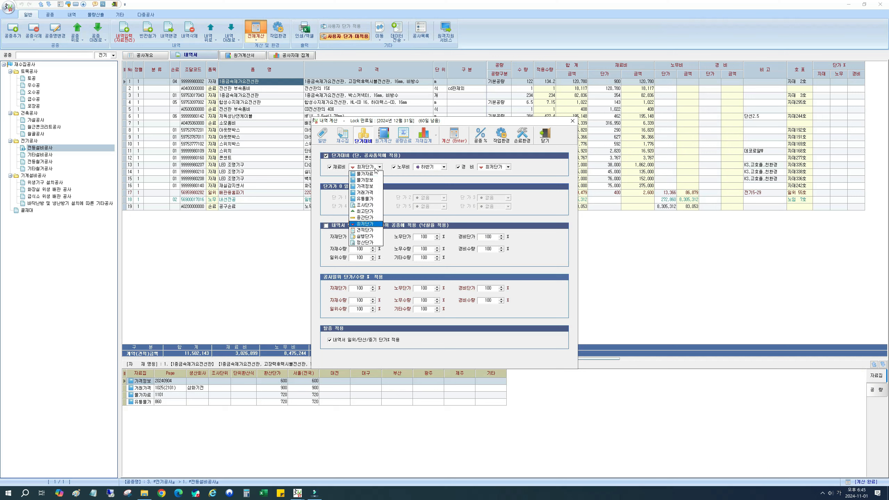
{"action": "left_click", "coordinate": [371, 224]}
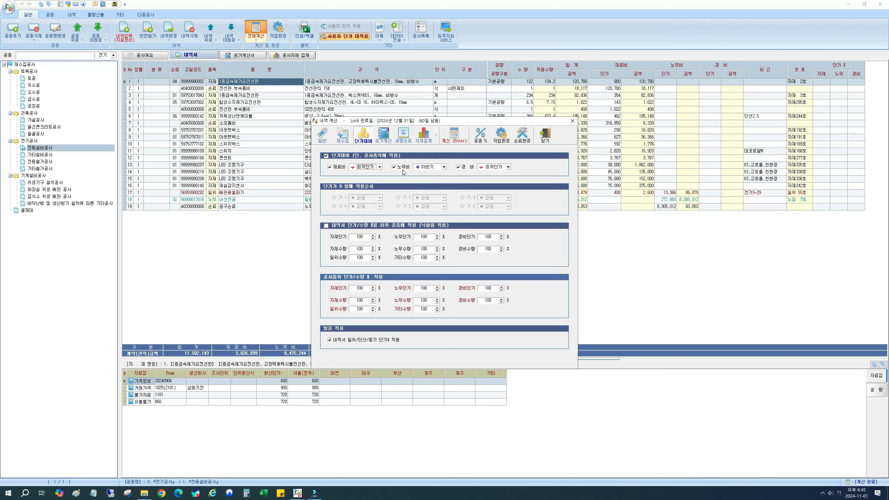
{"action": "left_click", "coordinate": [429, 168]}
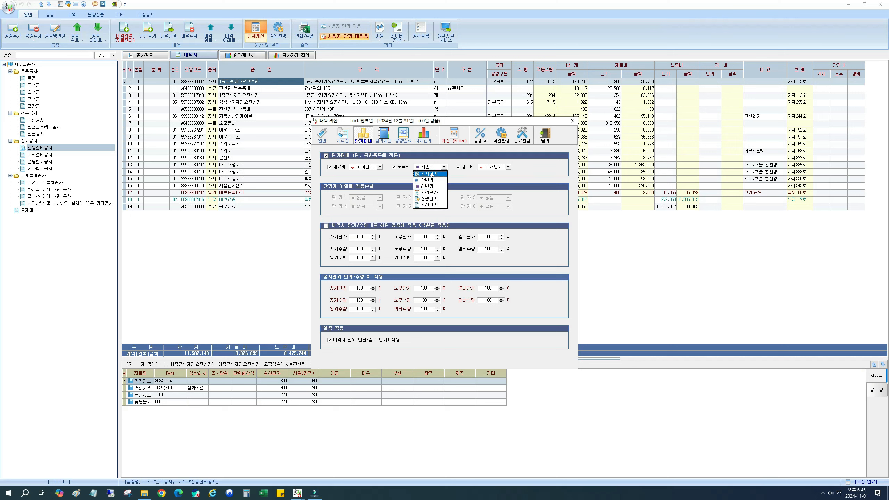
{"action": "left_click", "coordinate": [431, 169]}
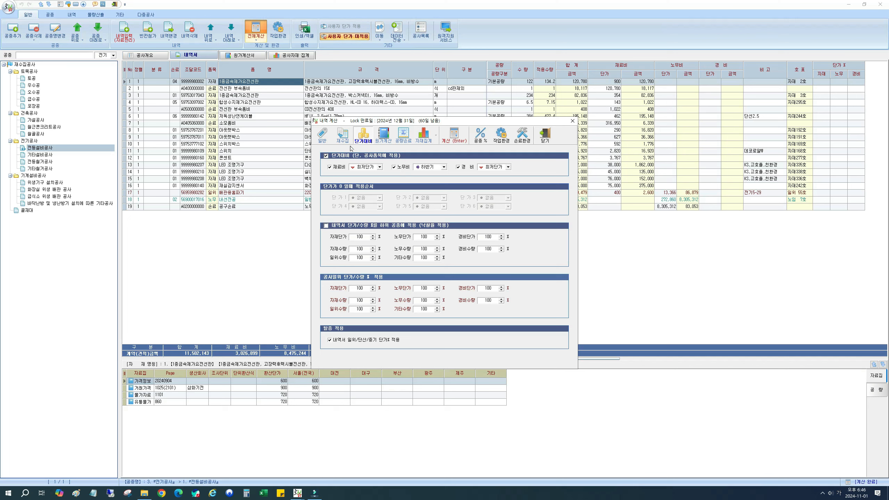
Step: Review the 재수집 settings and the unit price choices for 경비 under 단가대비, keeping 경비 enabled with 최저단가
{"action": "left_click", "coordinate": [343, 135]}
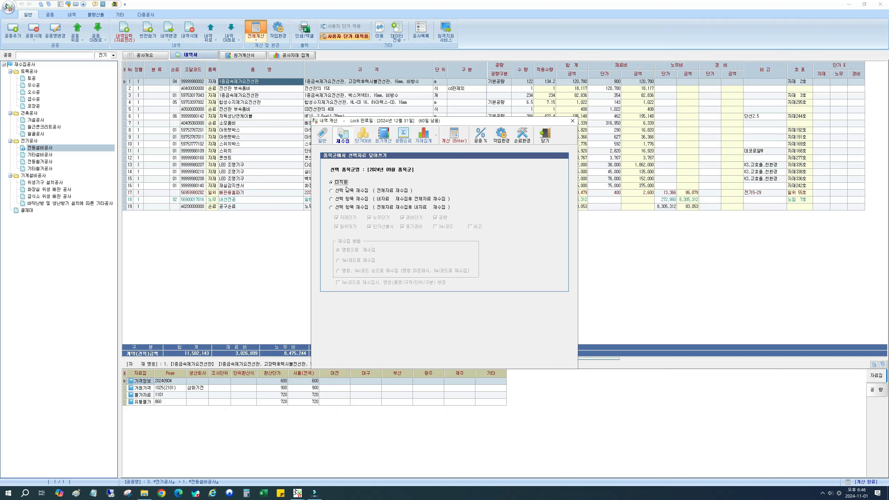
{"action": "left_click", "coordinate": [365, 135]}
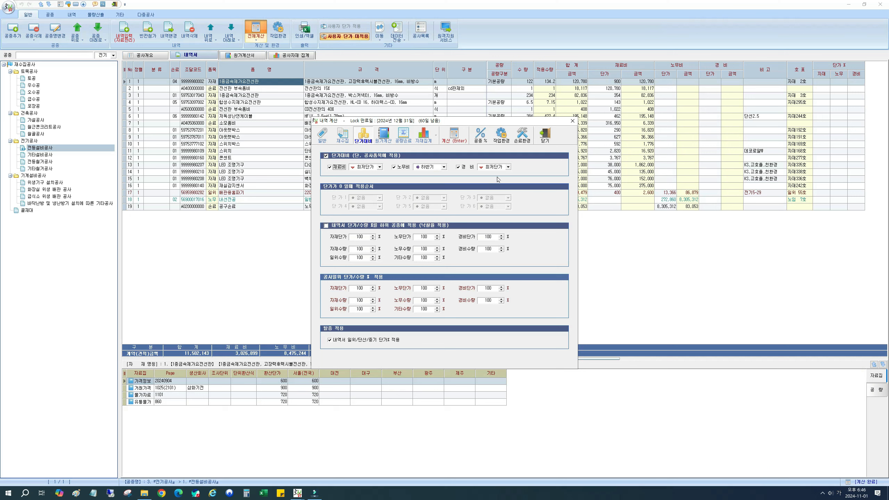
{"action": "left_click", "coordinate": [507, 167]}
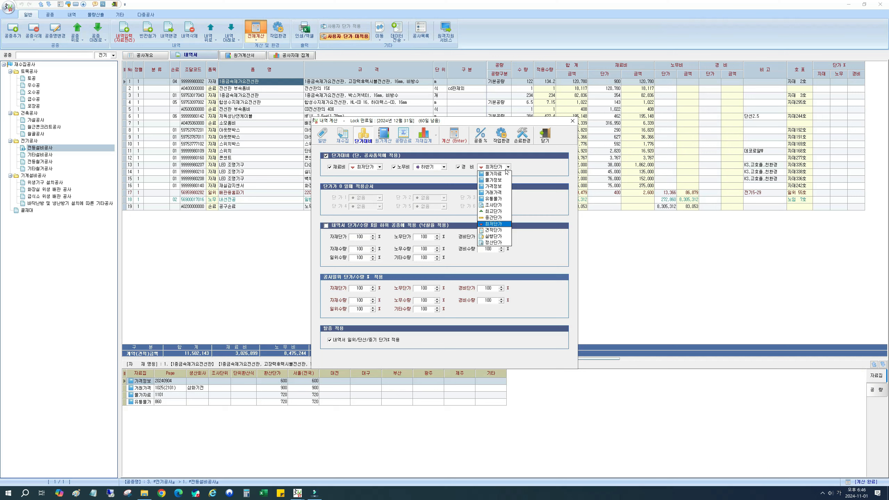
{"action": "left_click", "coordinate": [506, 170]}
{"action": "left_click", "coordinate": [469, 168]}
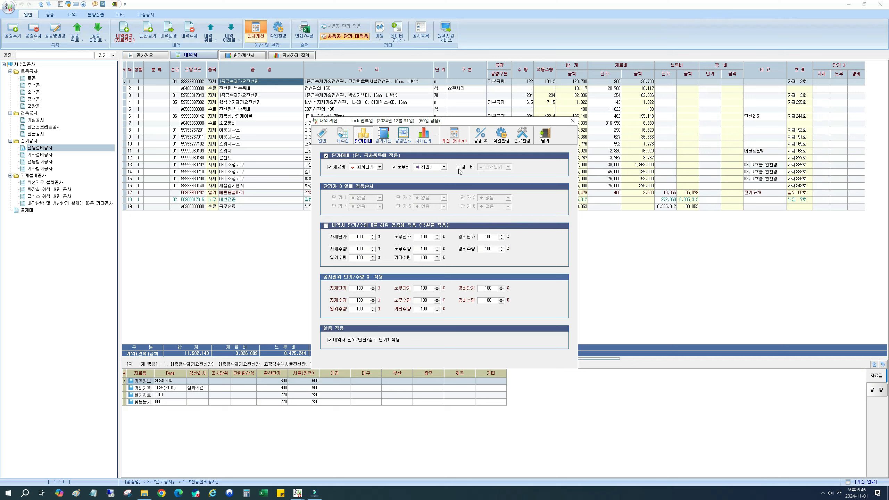
{"action": "left_click", "coordinate": [471, 167]}
Step: Set the 재료비 unit price source to 물가정보, keeping 재료비 enabled in 단가대비
{"action": "left_click", "coordinate": [340, 168]}
{"action": "left_click", "coordinate": [335, 167]}
{"action": "left_click", "coordinate": [374, 170]}
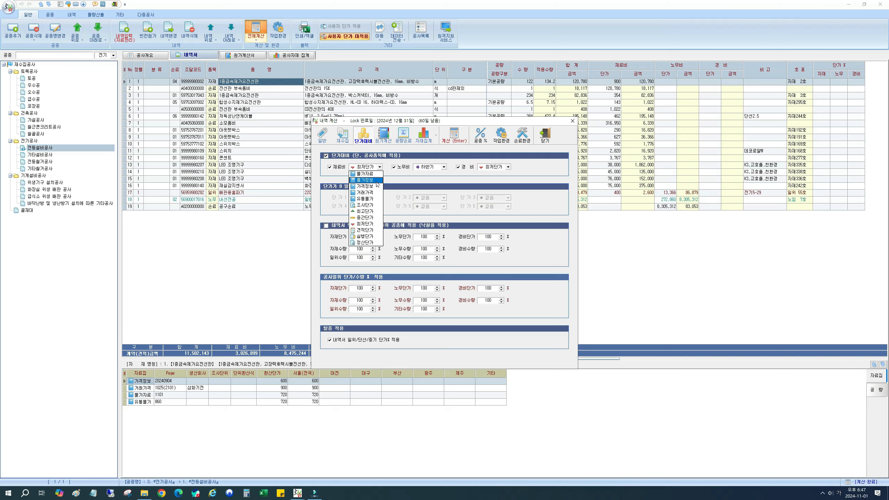
{"action": "left_click", "coordinate": [376, 181]}
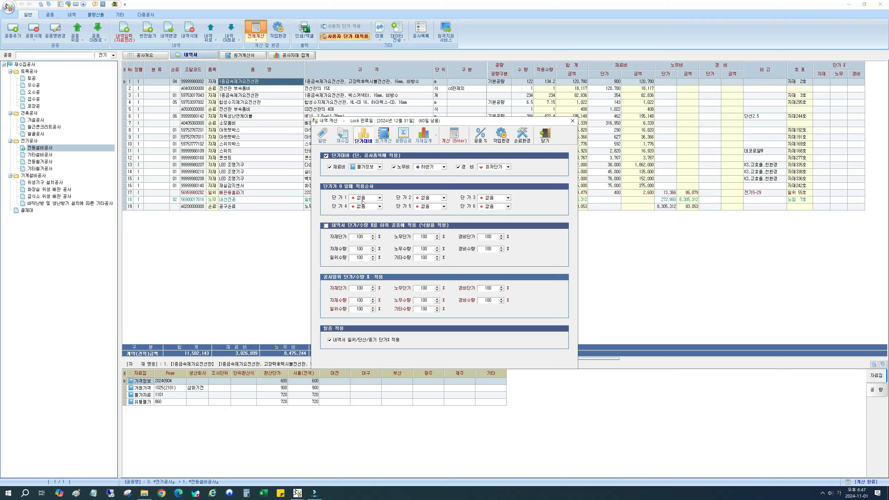
Step: Set the fallback order for zero unit prices to 물가자료 for 단가1 and 최저단가 for 단가2
{"action": "left_click", "coordinate": [373, 198]}
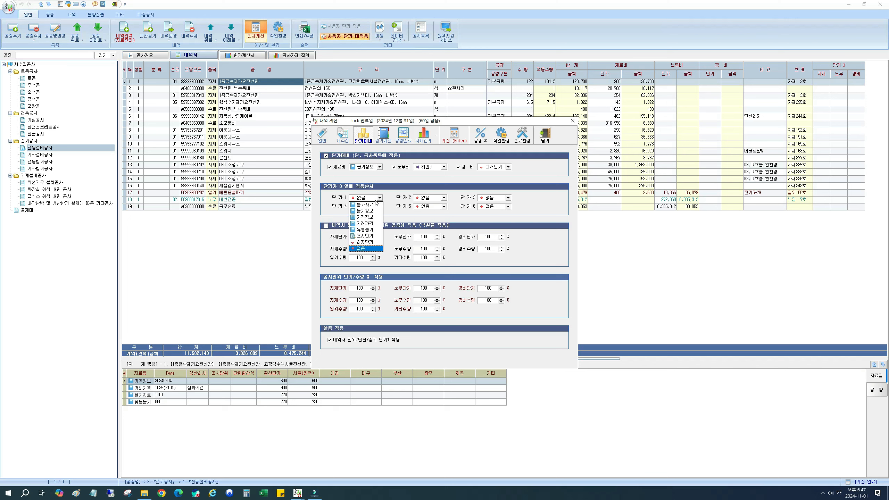
{"action": "left_click", "coordinate": [373, 207]}
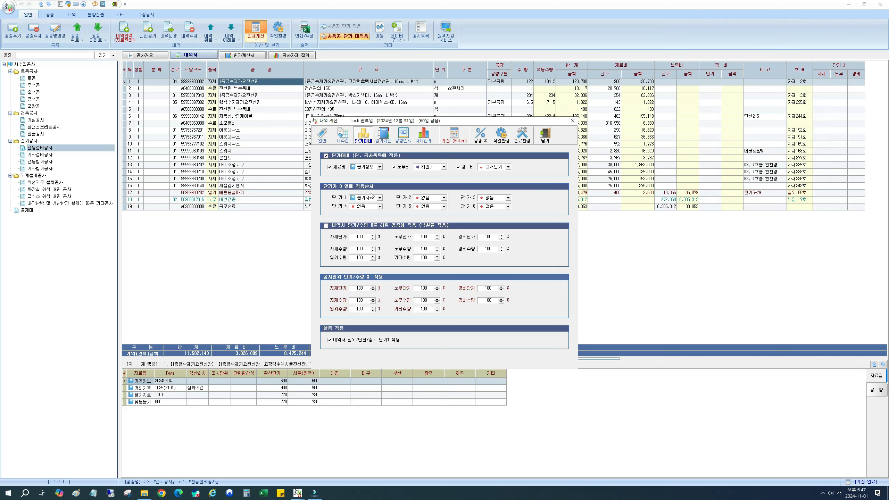
{"action": "left_click", "coordinate": [427, 202]}
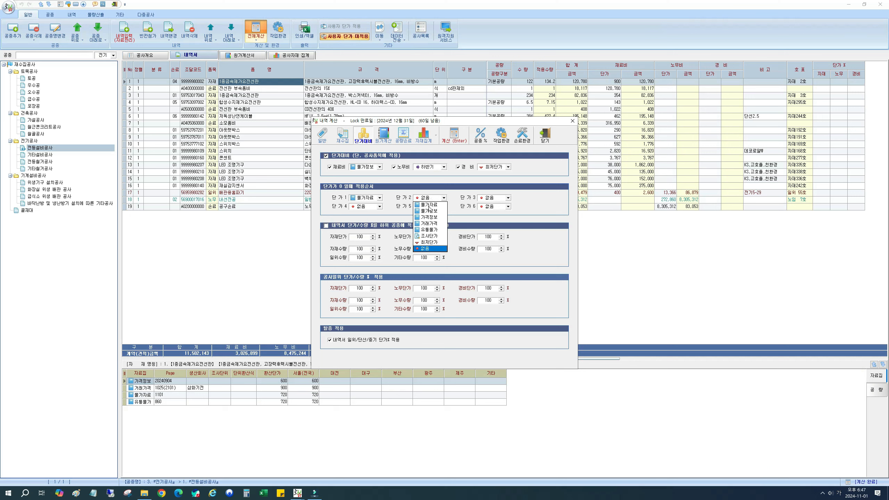
{"action": "left_click", "coordinate": [427, 243]}
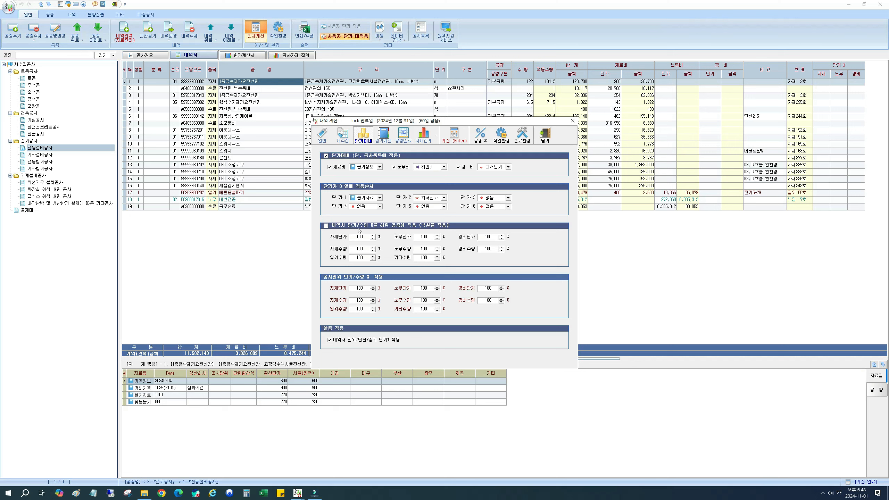
Step: Toggle the option applying the bill's 단가/수량 % to lower work types and close the calculation settings
{"action": "left_click_drag", "start_coordinate": [452, 121], "coordinate": [379, 113]}
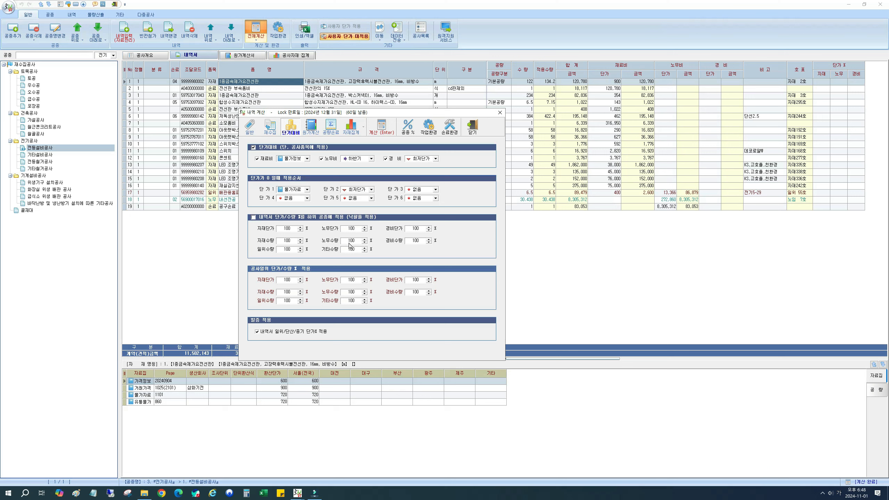
{"action": "double_click", "coordinate": [287, 229]}
{"action": "left_click", "coordinate": [253, 217]}
{"action": "left_click", "coordinate": [472, 127]}
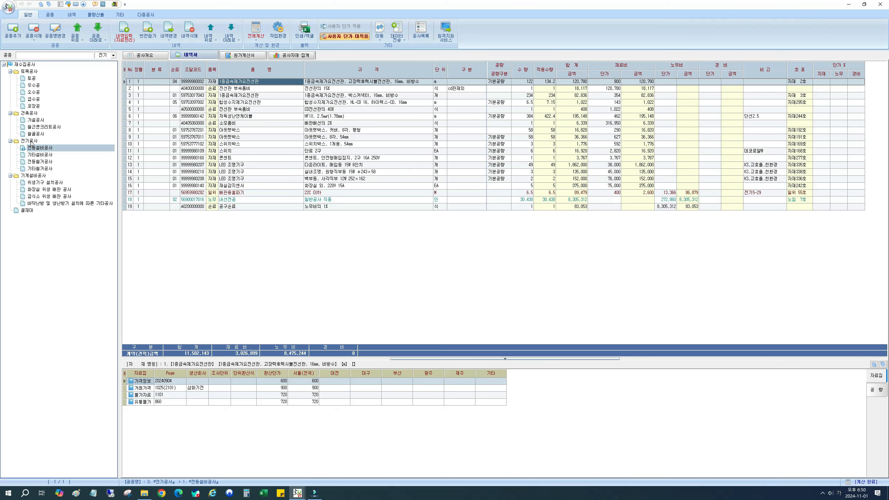
Step: Review the 단가대비 percentage settings in the overall calculation for 전기공사, and close the calculation settings
{"action": "left_click", "coordinate": [31, 141]}
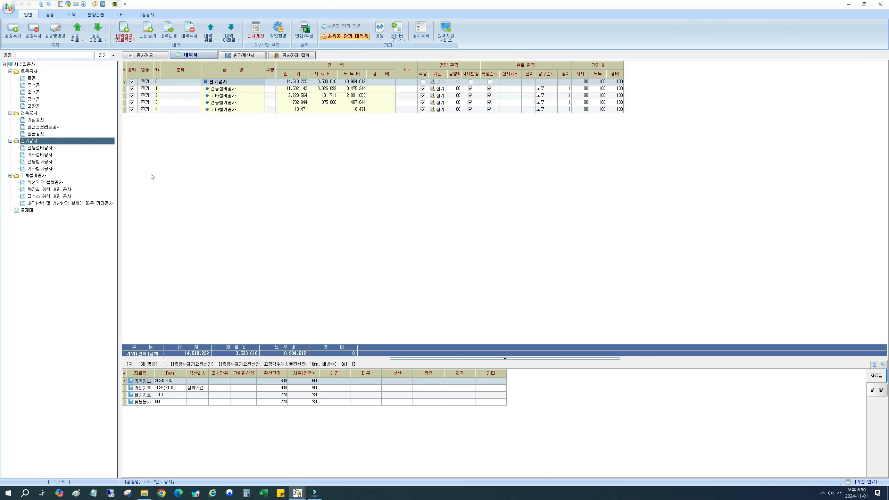
{"action": "left_click", "coordinate": [258, 28]}
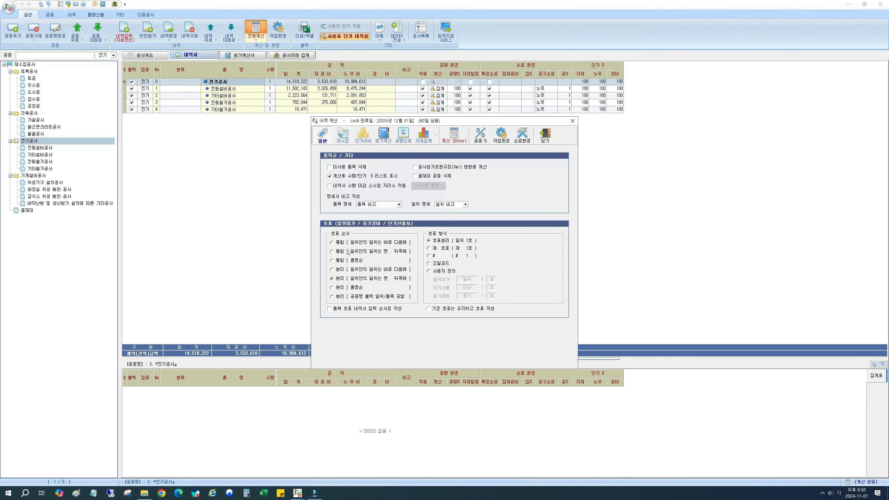
{"action": "left_click", "coordinate": [363, 135]}
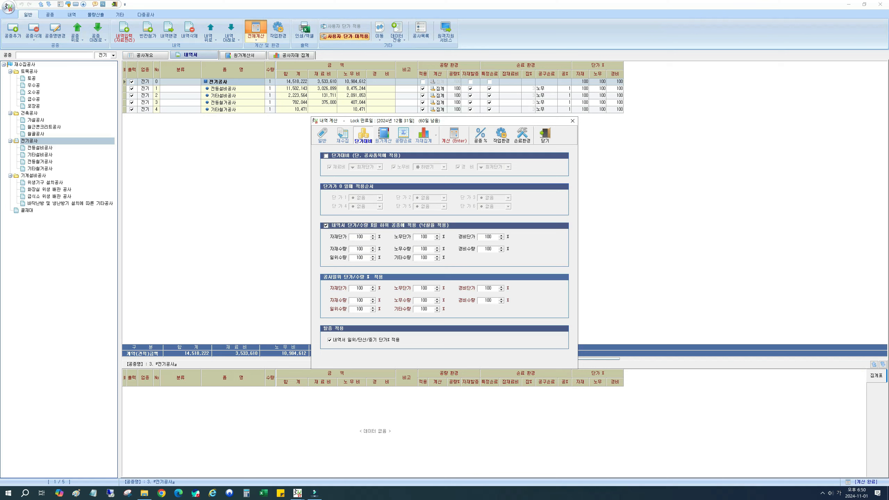
{"action": "key", "text": "Tab"}
{"action": "left_click", "coordinate": [545, 136]}
Step: For the whole 재수집공사 project, enable applying the bill's 단가/수량 % to lower work types and set 자재단가, 노무단가 and 경비단가 to 87.745
{"action": "left_click", "coordinate": [25, 65]}
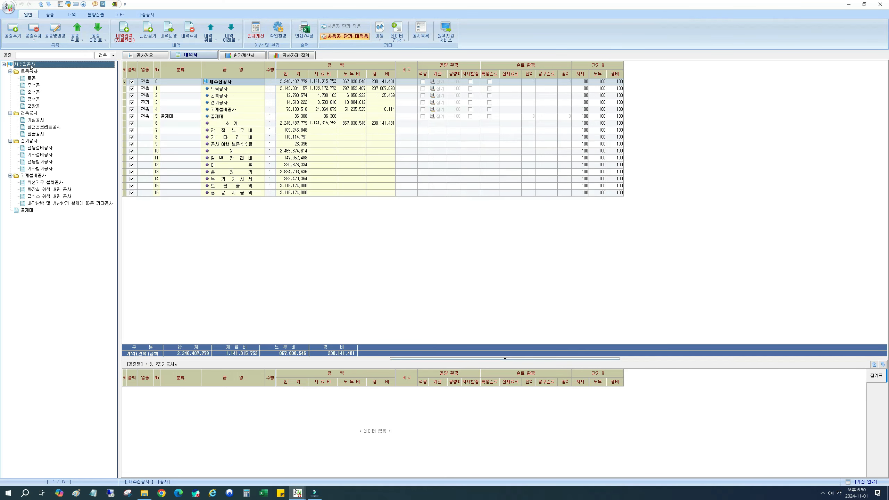
{"action": "left_click", "coordinate": [255, 28]}
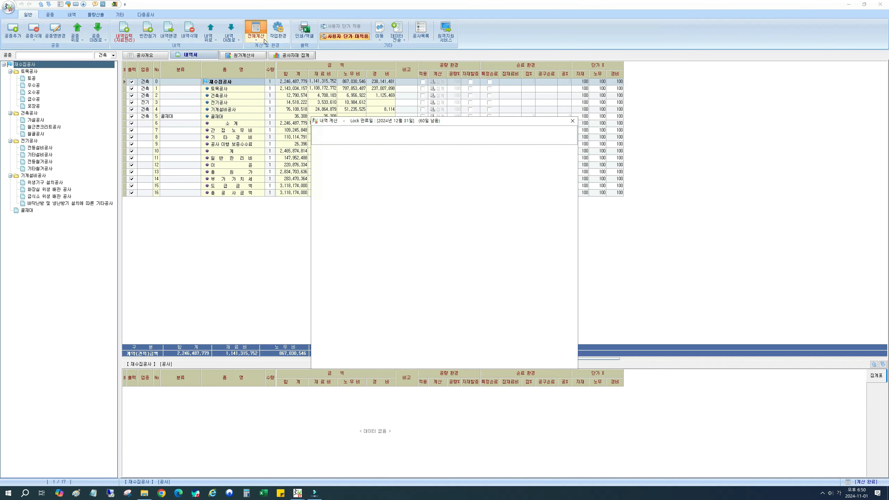
{"action": "left_click_drag", "start_coordinate": [371, 126], "coordinate": [219, 131]}
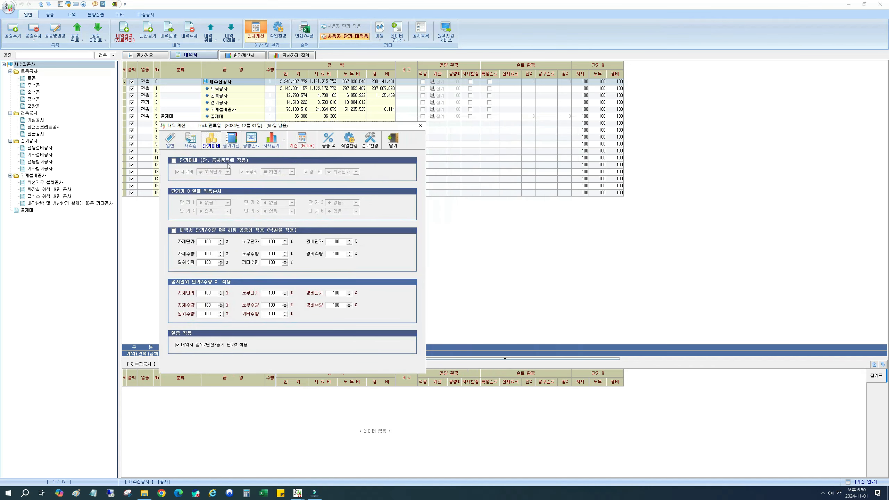
{"action": "left_click", "coordinate": [180, 233]}
{"action": "type", "text": "87.745"}
{"action": "key", "text": "Tab"}
{"action": "type", "text": "87.745"}
{"action": "key", "text": "Tab"}
{"action": "type", "text": "87.745"}
Step: Check the 내역서 일위/단산/중기 단가% 적용 option, run the calculation and close the list of missing quantities and prices
{"action": "left_click", "coordinate": [178, 345]}
{"action": "left_click", "coordinate": [304, 139]}
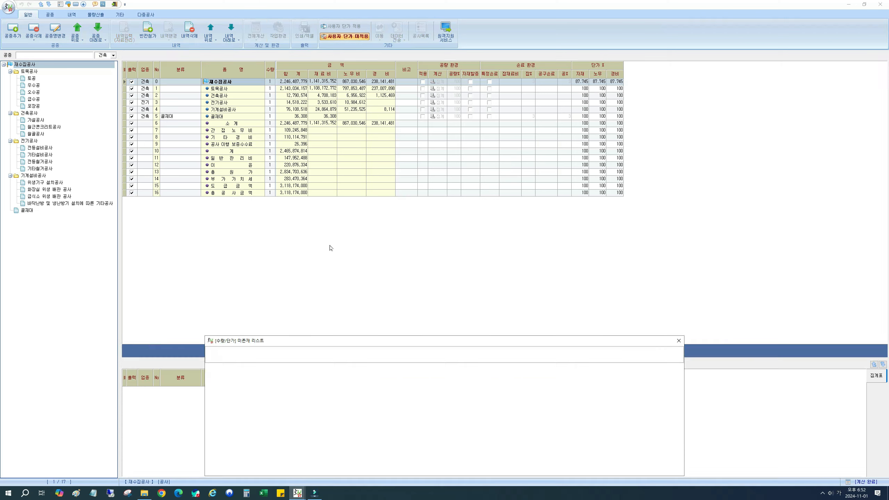
{"action": "left_click_drag", "start_coordinate": [250, 342], "coordinate": [224, 236]}
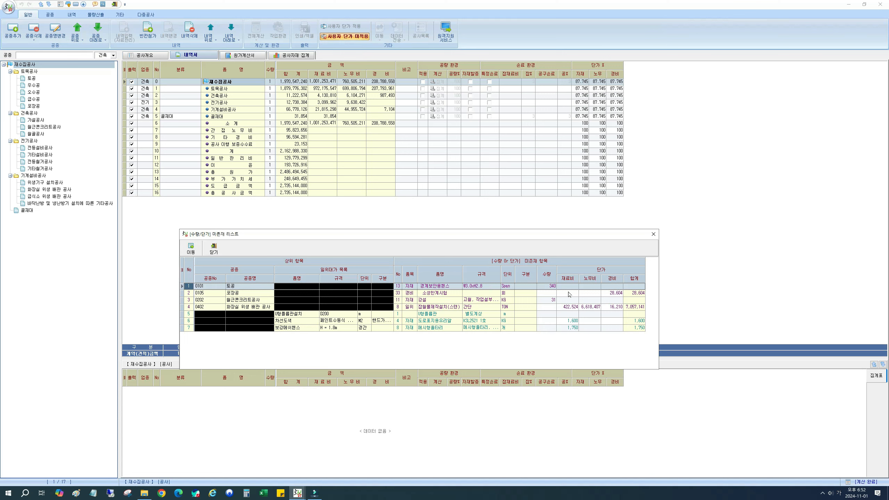
{"action": "left_click", "coordinate": [214, 249]}
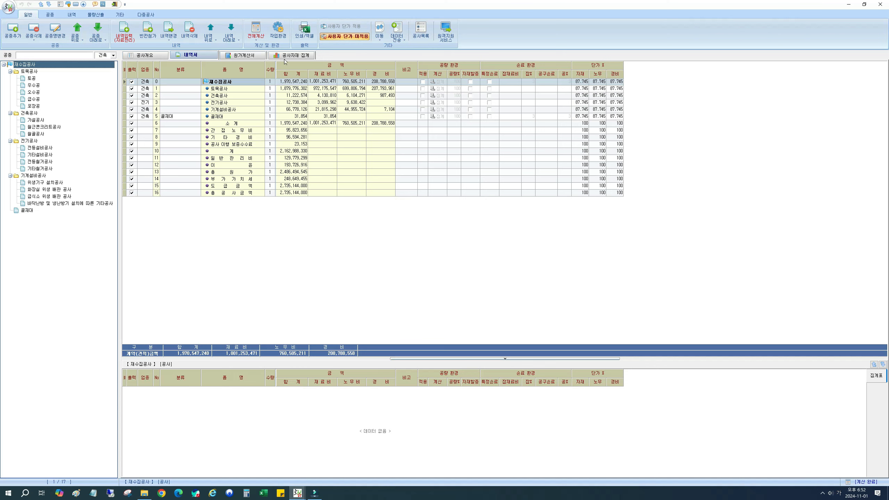
Step: Preview the 일위대가표 명세 printout, check the 명세에 낙찰율 적용 option and close the print window
{"action": "left_click", "coordinate": [303, 32]}
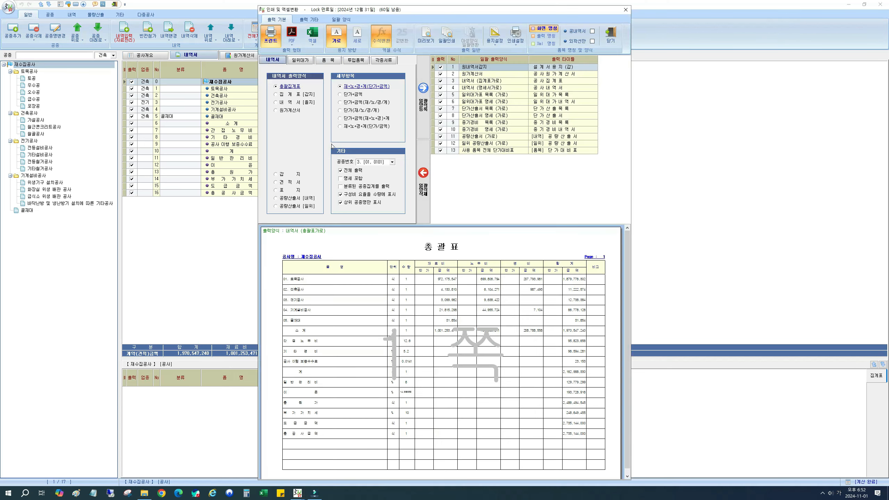
{"action": "left_click", "coordinate": [300, 60]}
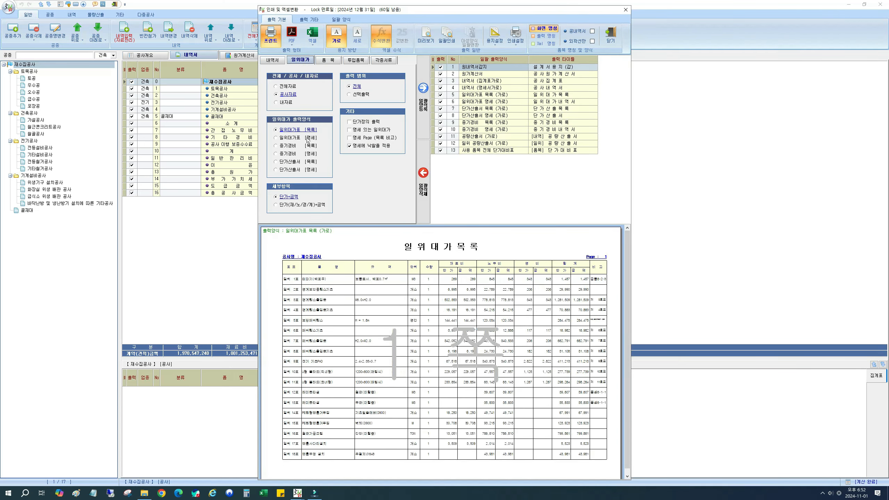
{"action": "left_click", "coordinate": [296, 138]}
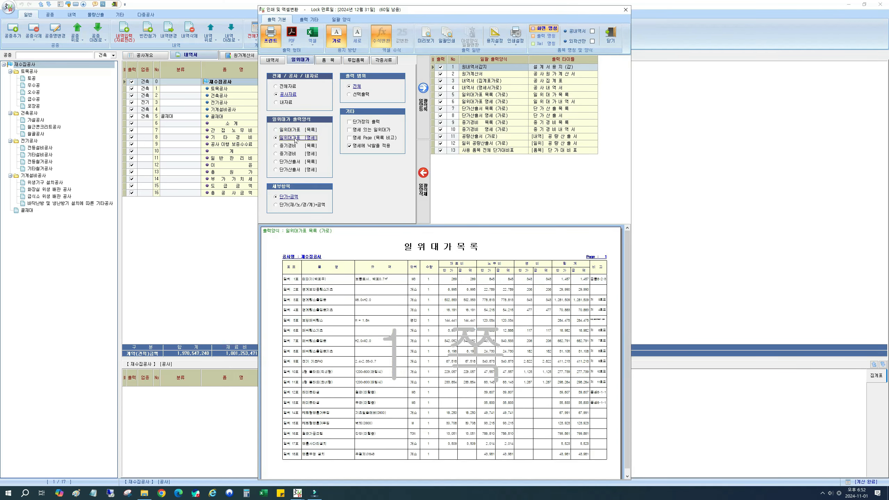
{"action": "left_click", "coordinate": [357, 147]}
{"action": "left_click", "coordinate": [357, 149]}
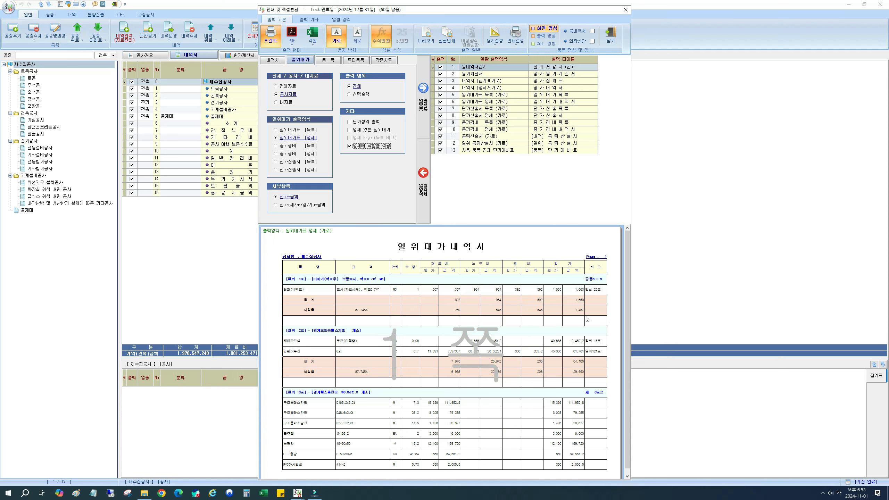
{"action": "left_click", "coordinate": [610, 38]}
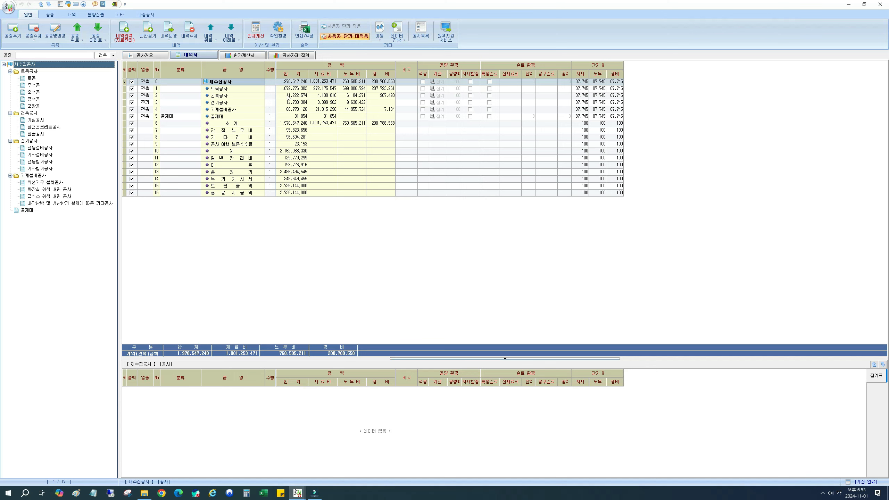
Step: Reopen the 일위대가표 명세 preview to examine the 낙찰율 rows, and close the print window
{"action": "left_click", "coordinate": [304, 30]}
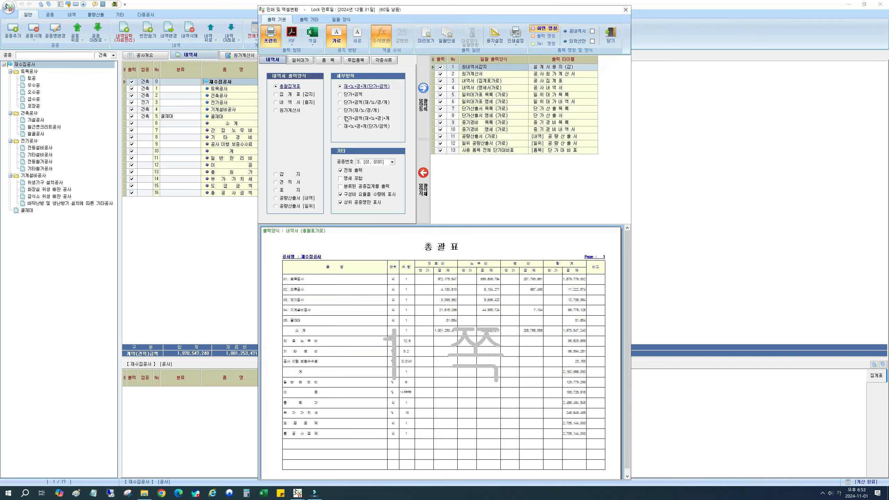
{"action": "left_click", "coordinate": [308, 61]}
{"action": "left_click", "coordinate": [293, 139]}
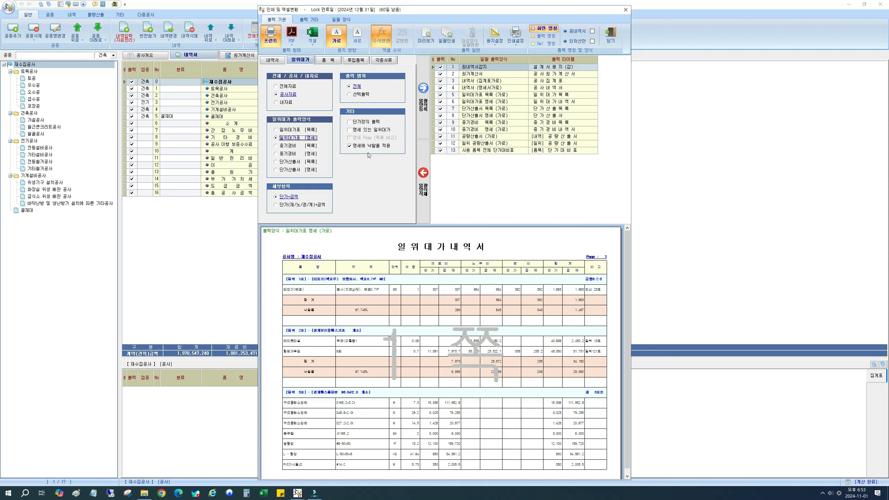
{"action": "left_click", "coordinate": [608, 39]}
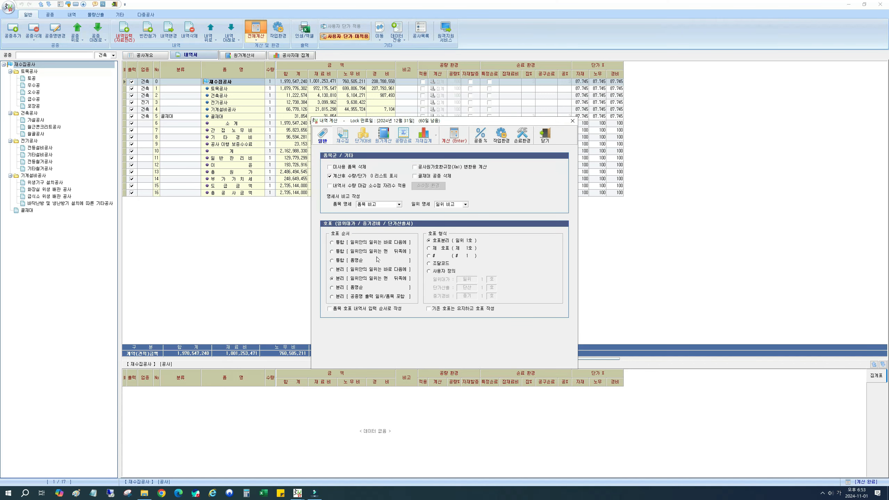
Step: Apply the bill percentages to lower work types with 자재단가 80, 노무단가 100, 경비단가 100 and 노무수량 60, and recalculate the project
{"action": "left_click", "coordinate": [363, 134]}
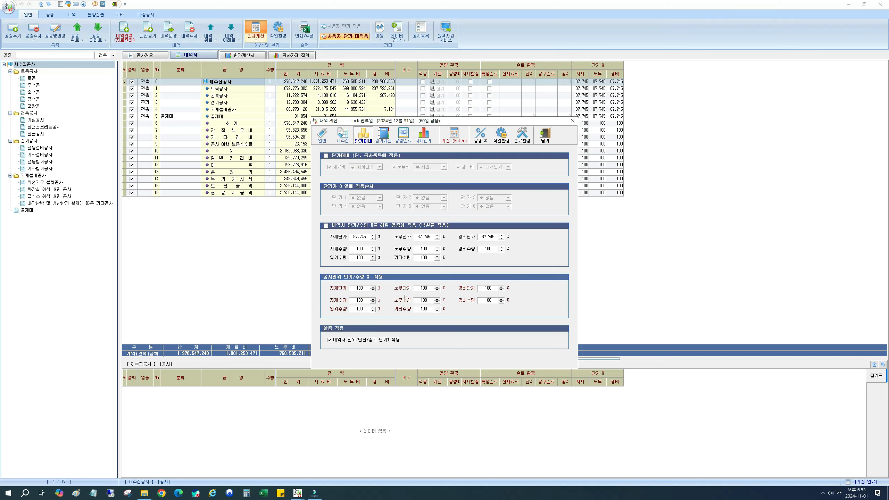
{"action": "left_click", "coordinate": [326, 226]}
{"action": "left_click", "coordinate": [352, 239]}
{"action": "type", "text": "80"}
{"action": "left_click", "coordinate": [418, 237]}
{"action": "type", "text": "100100"}
{"action": "double_click", "coordinate": [435, 250]}
{"action": "type", "text": "60"}
{"action": "left_click", "coordinate": [454, 135]}
{"action": "left_click", "coordinate": [239, 355]}
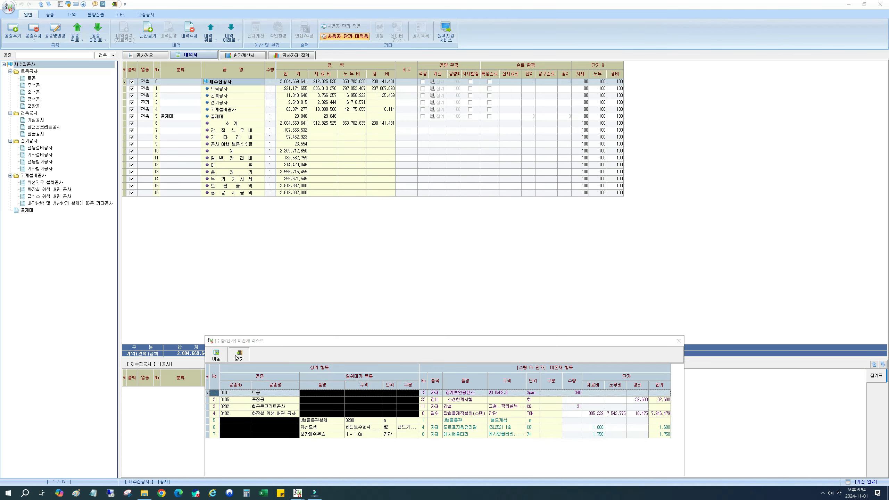
Step: Preview the 단가대비표 printout for all 품목 and close the print window
{"action": "left_click", "coordinate": [305, 32]}
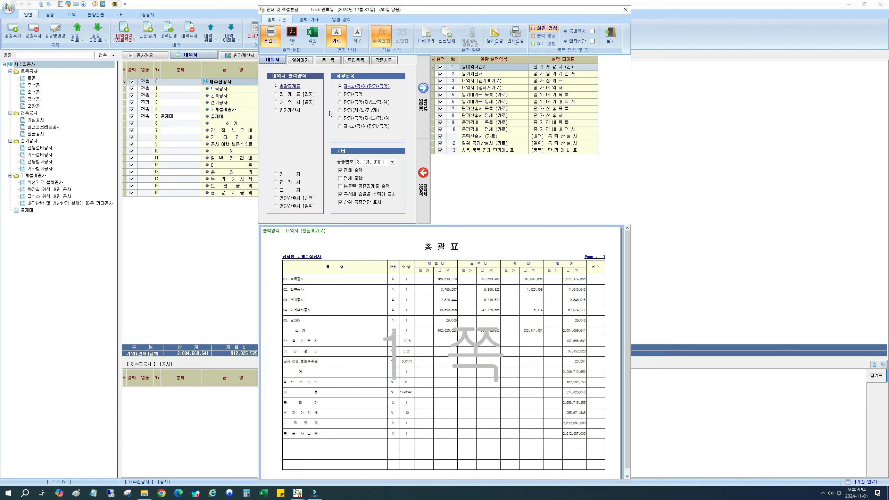
{"action": "left_click", "coordinate": [320, 62]}
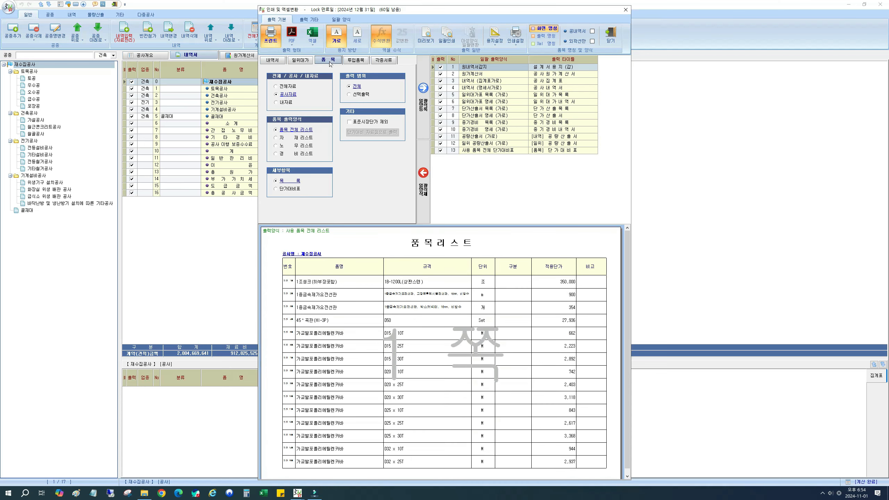
{"action": "left_click", "coordinate": [289, 189]}
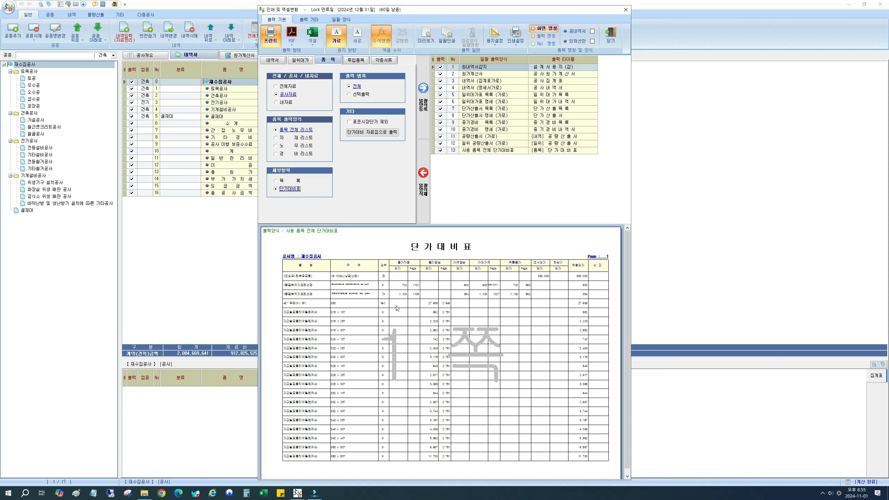
{"action": "left_click", "coordinate": [479, 216]}
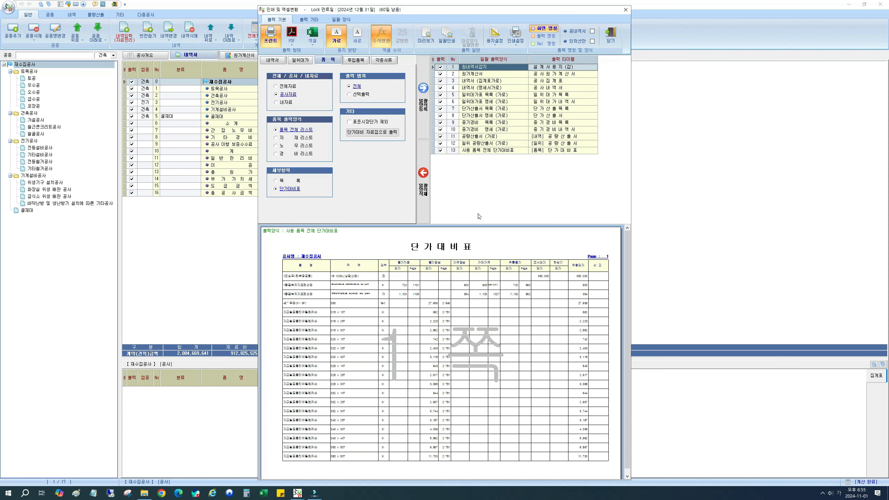
{"action": "key", "text": "Escape"}
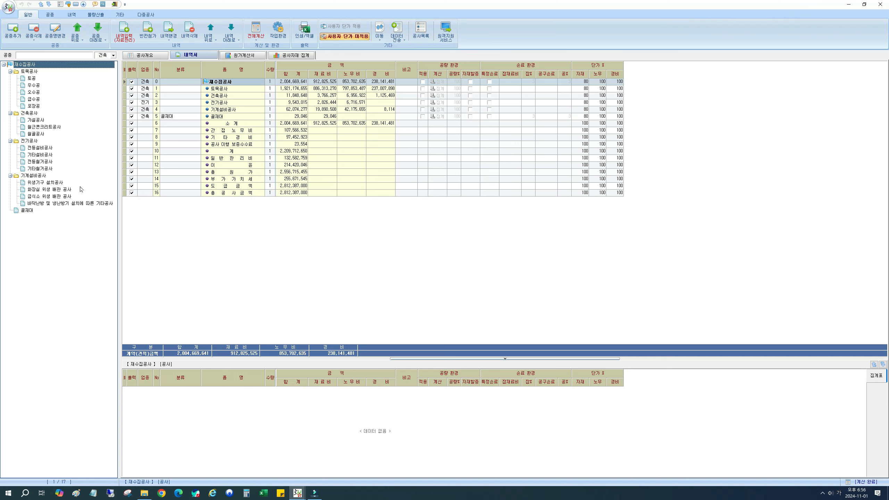
Step: Check the 단가 % values of 건축공사, and show the 수량 % columns in the 재수집공사 bill
{"action": "left_click", "coordinate": [29, 114]}
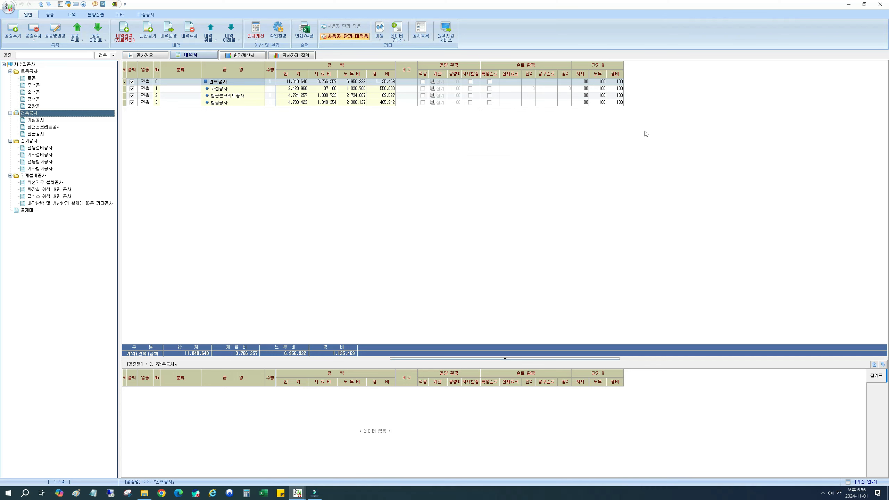
{"action": "left_click", "coordinate": [24, 65]}
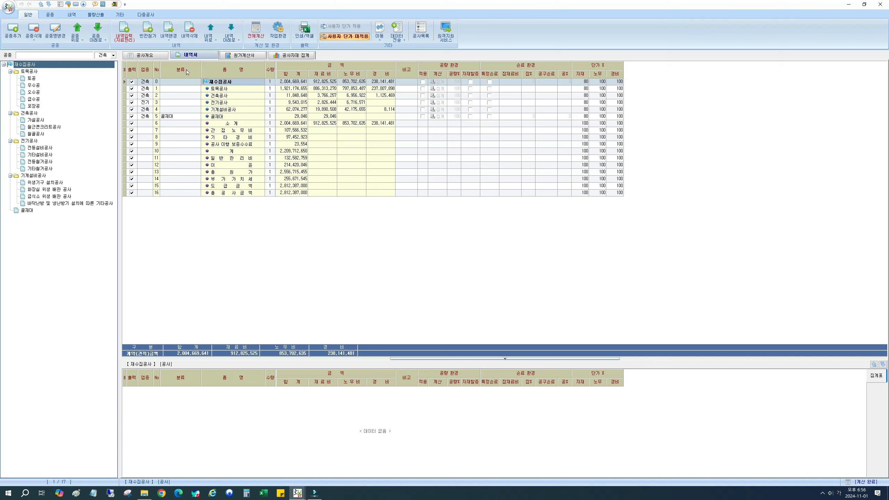
{"action": "left_click", "coordinate": [125, 75]}
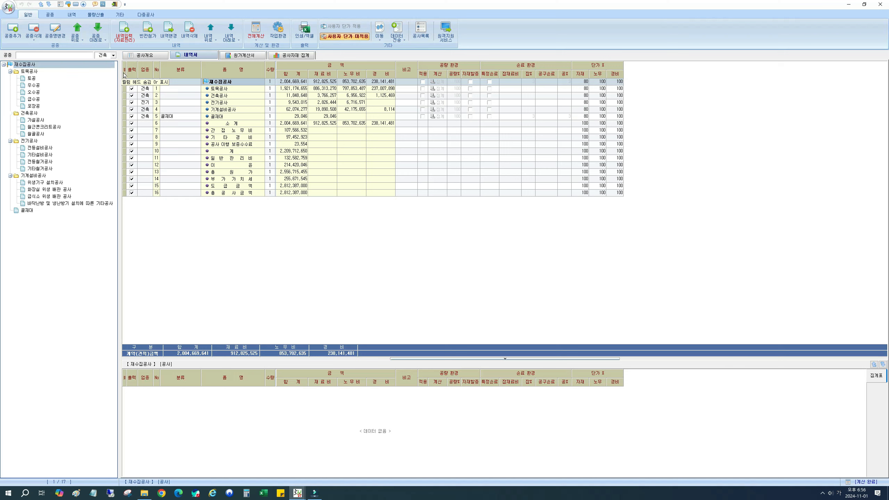
{"action": "left_click", "coordinate": [125, 76]}
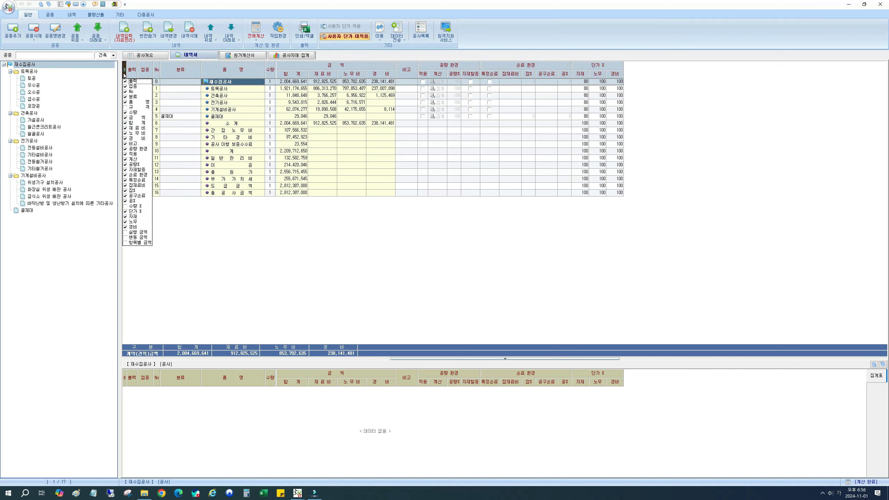
{"action": "left_click", "coordinate": [126, 206]}
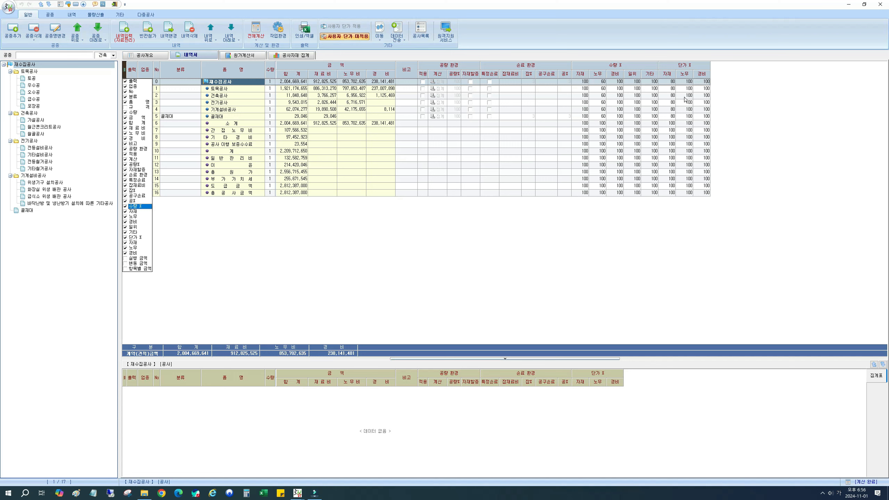
{"action": "left_click", "coordinate": [674, 83]}
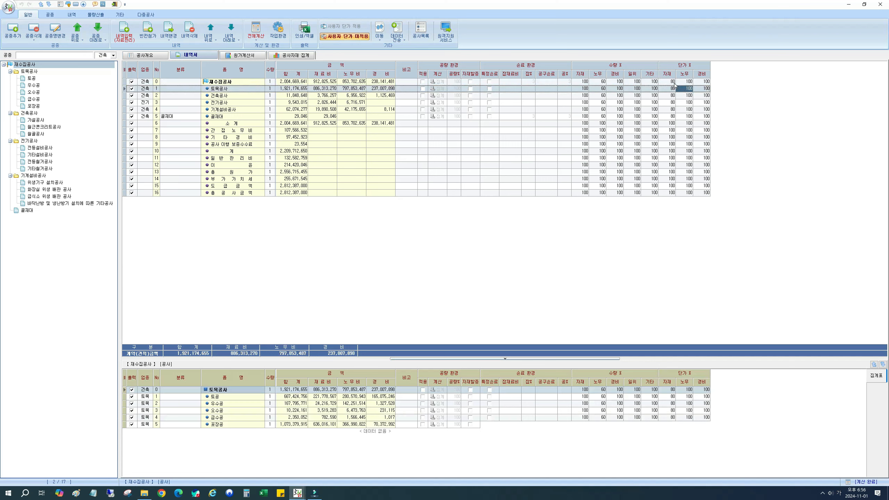
{"action": "left_click", "coordinate": [598, 82]}
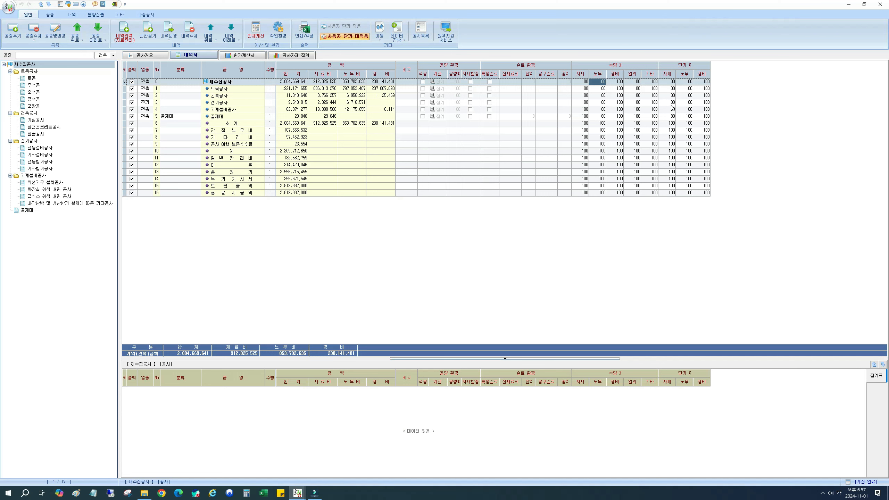
Step: Set the 자재 단가 % to 100 for 건축공사 and its sub work types 가설공사, 철근콘크리트공사 and 철골공사
{"action": "left_click", "coordinate": [299, 97]}
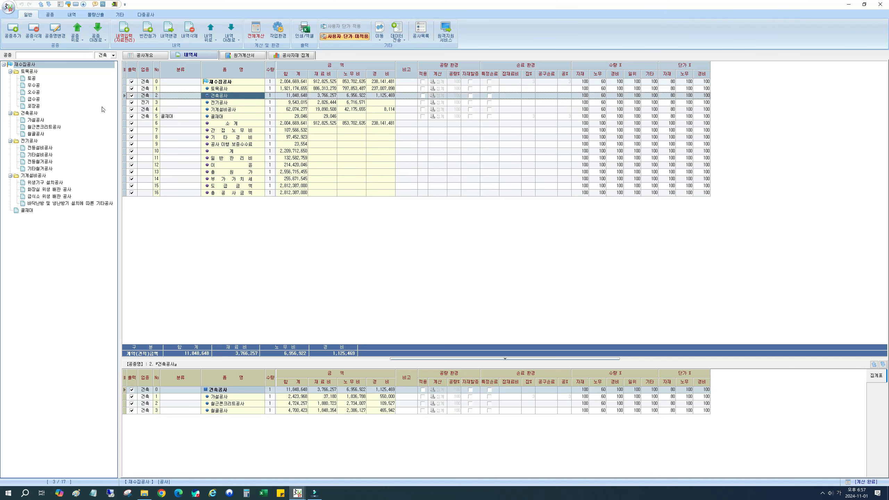
{"action": "left_click", "coordinate": [30, 116]}
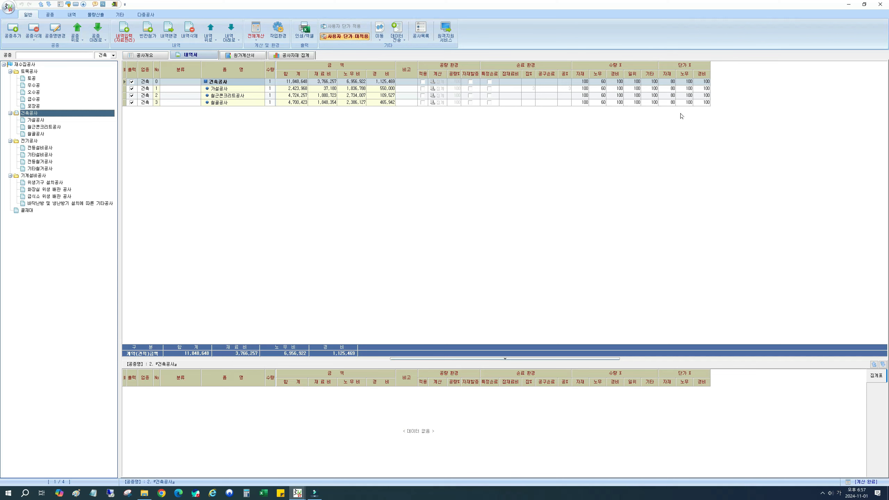
{"action": "left_click", "coordinate": [671, 82]}
{"action": "type", "text": "100"}
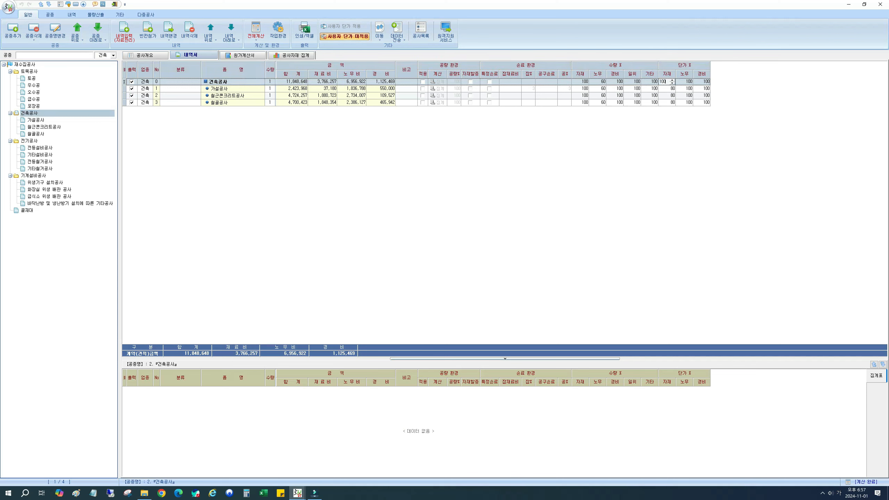
{"action": "key", "text": "Return"}
{"action": "left_click", "coordinate": [674, 90]}
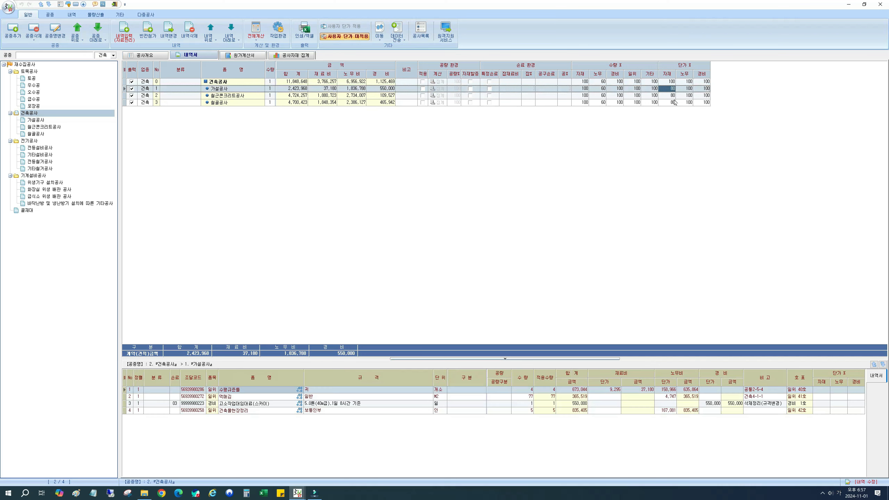
{"action": "left_click", "coordinate": [671, 102], "text": "shift"}
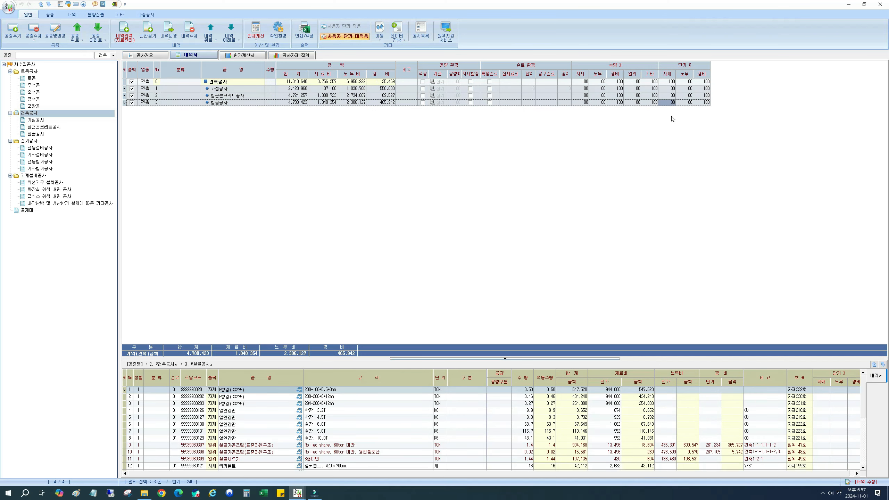
{"action": "type", "text": "100 100 100"}
Step: Set the 노무 수량 % to 100 for 건축공사 and all of its sub work types
{"action": "left_click", "coordinate": [602, 84]}
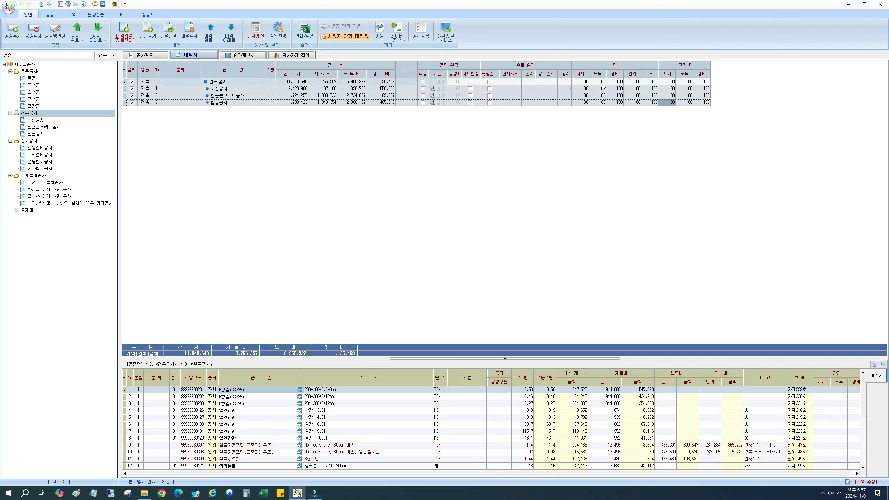
{"action": "type", "text": "100"}
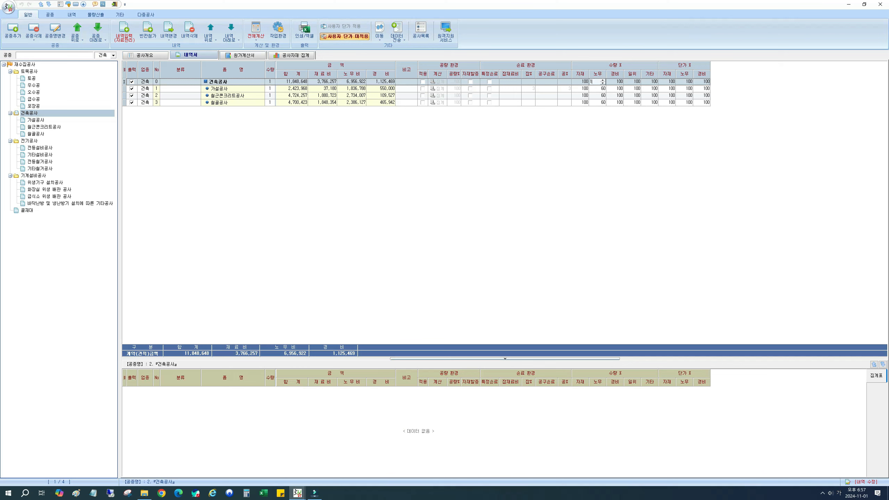
{"action": "key", "text": "Down"}
{"action": "left_click", "coordinate": [597, 82]}
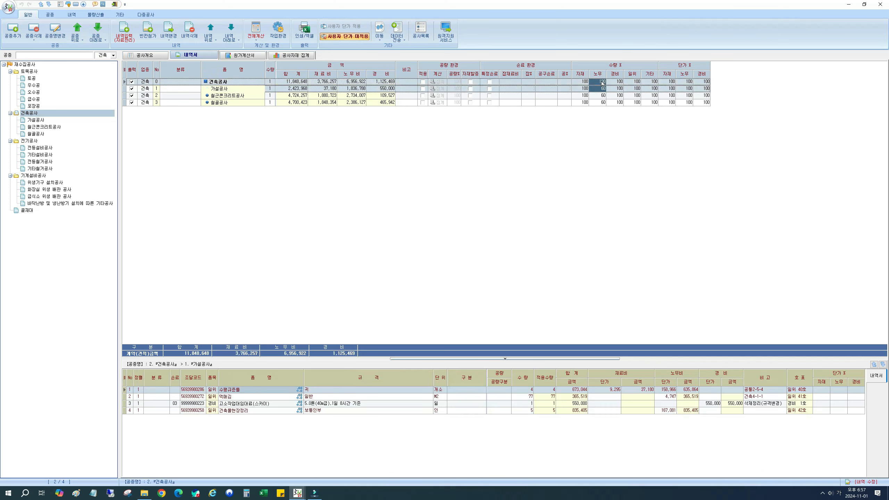
{"action": "left_click", "coordinate": [599, 89]}
{"action": "left_click", "coordinate": [601, 104], "text": "shift"}
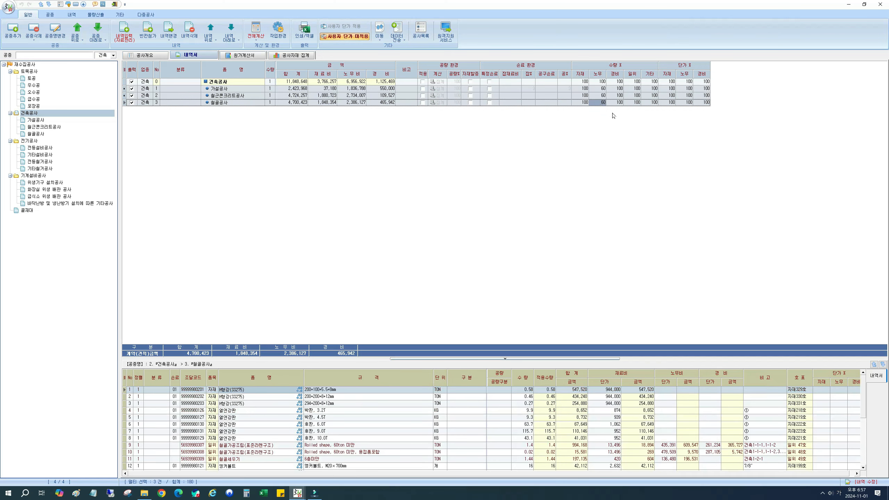
{"action": "type", "text": "100 100 100"}
{"action": "left_click", "coordinate": [612, 96]}
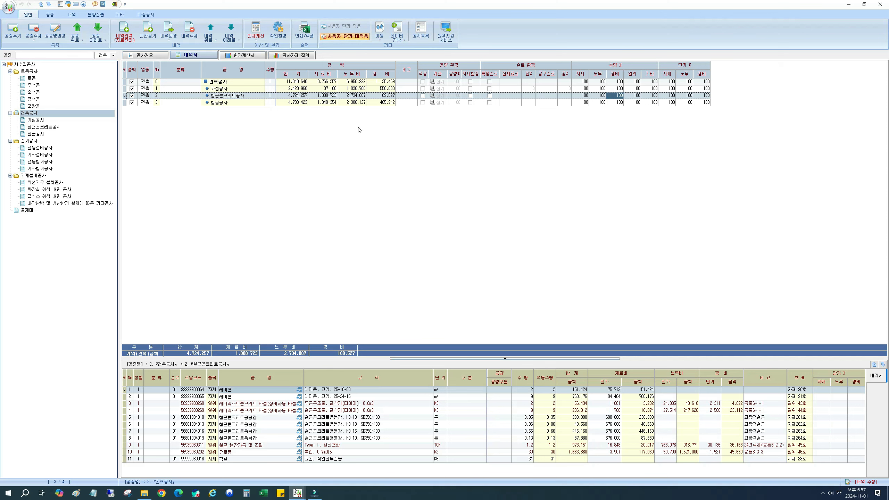
Step: Recalculate the whole project and close the list of items without quantity or unit price
{"action": "left_click", "coordinate": [255, 32]}
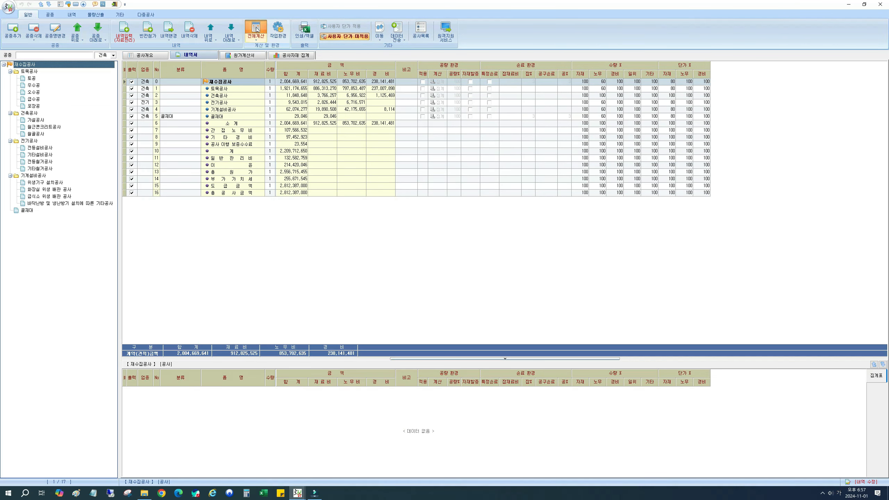
{"action": "left_click", "coordinate": [456, 134]}
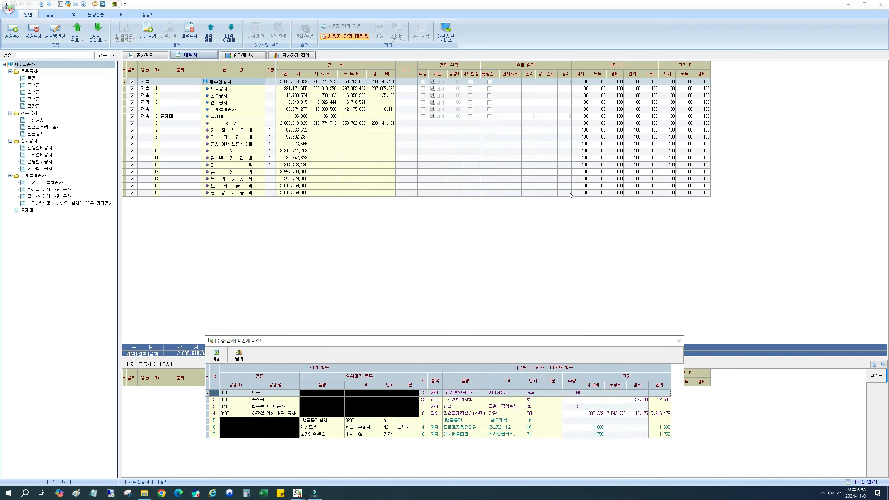
{"action": "left_click", "coordinate": [239, 355]}
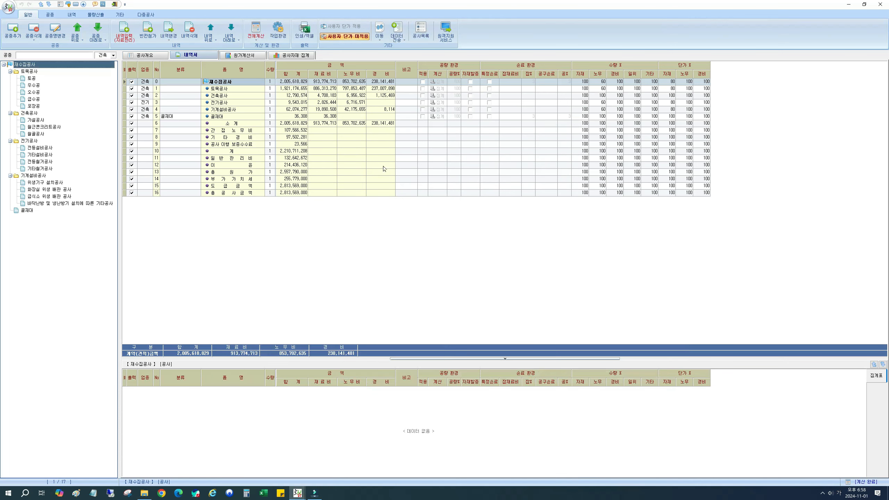
Step: Compare the 수량 % and 단가 % of 건축공사 with the other work types, and review the 단가대비 calculation settings
{"action": "left_click", "coordinate": [611, 97]}
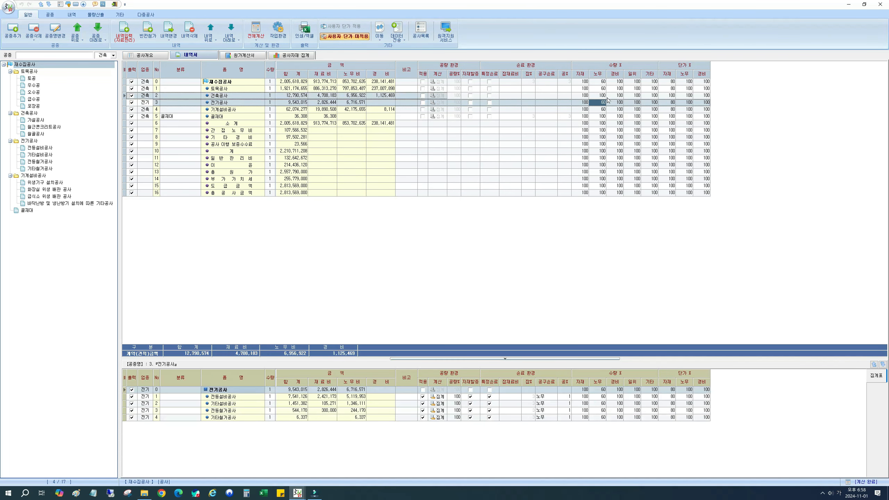
{"action": "left_click", "coordinate": [672, 101]}
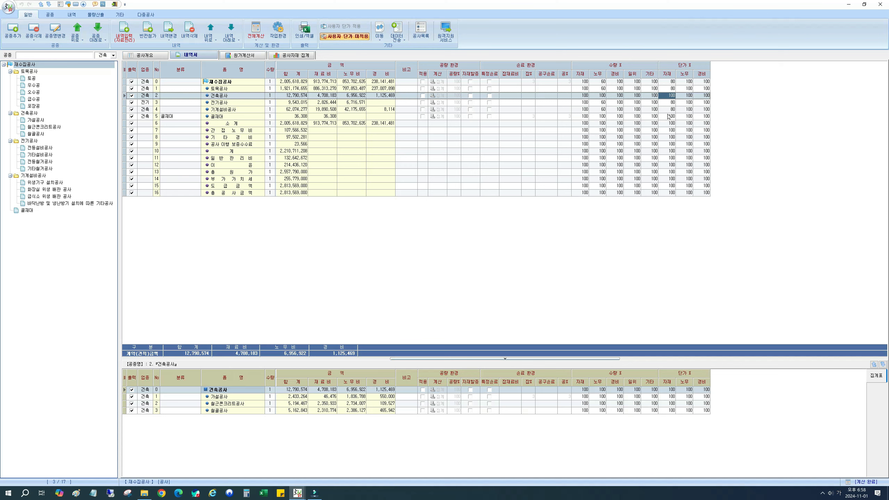
{"action": "left_click", "coordinate": [674, 110]}
{"action": "left_click", "coordinate": [673, 124]}
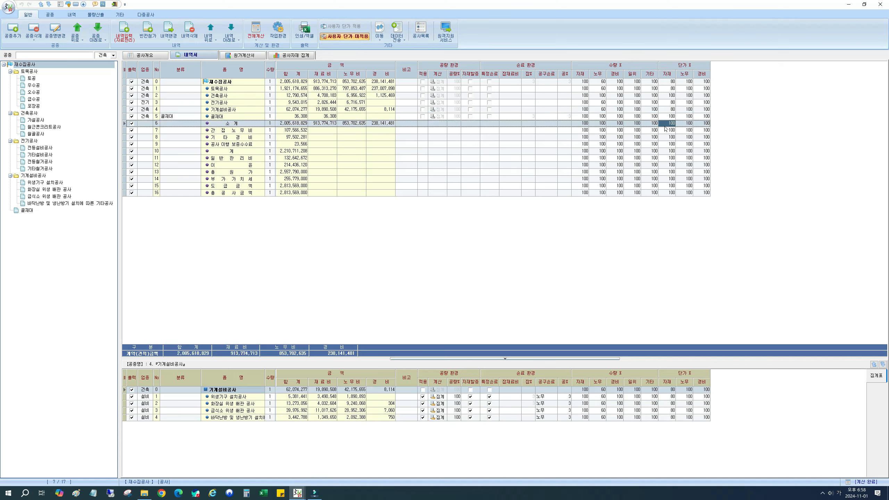
{"action": "left_click", "coordinate": [255, 31]}
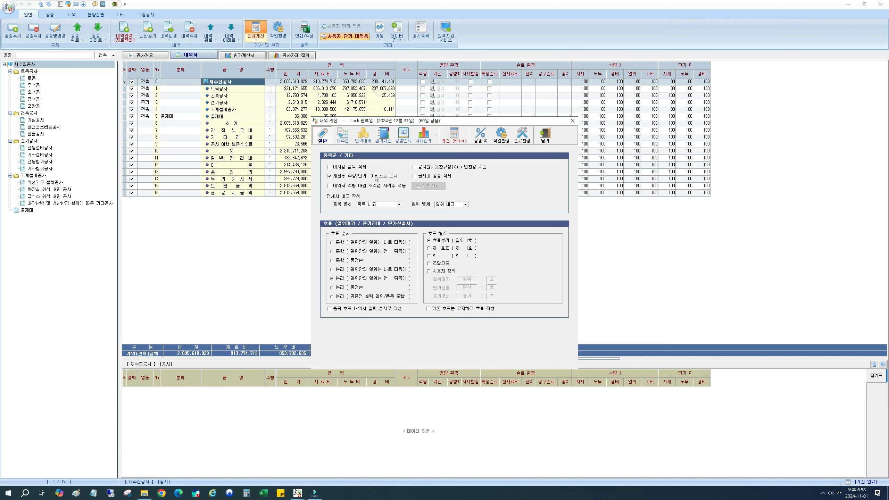
{"action": "left_click", "coordinate": [363, 134]}
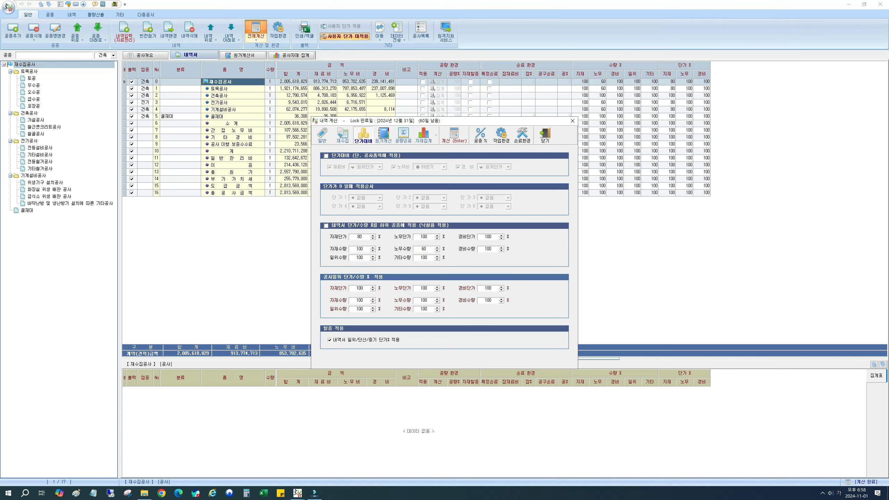
{"action": "left_click", "coordinate": [544, 136]}
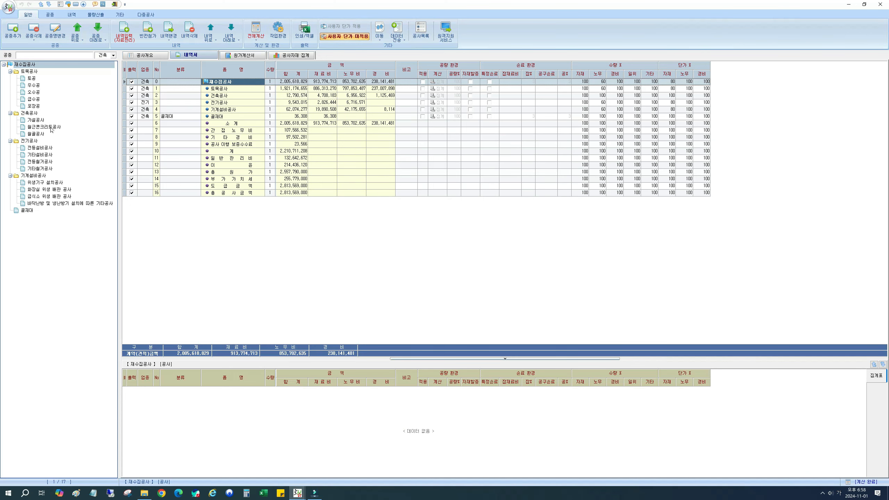
Step: Open the 수평규준틀 일위대가 details under 가설공사 and examine the unit prices of 각재 and 건축목공
{"action": "left_click", "coordinate": [36, 120]}
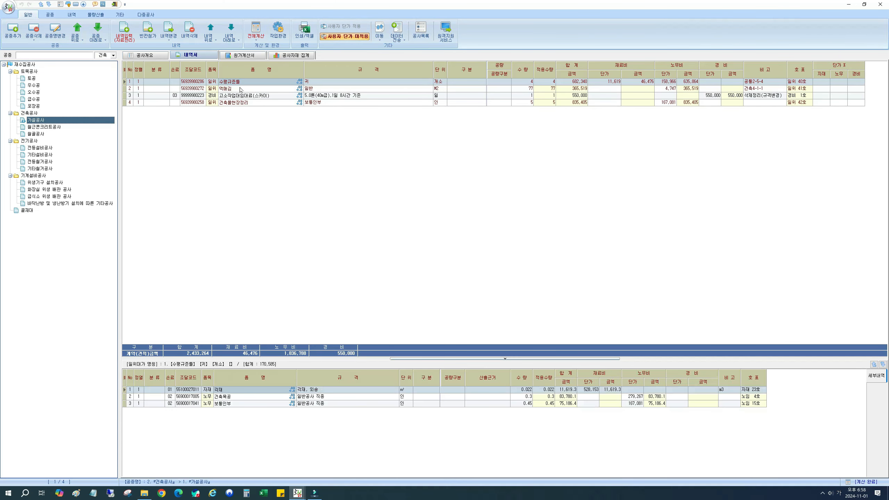
{"action": "left_click", "coordinate": [256, 84]}
{"action": "left_click", "coordinate": [335, 86]}
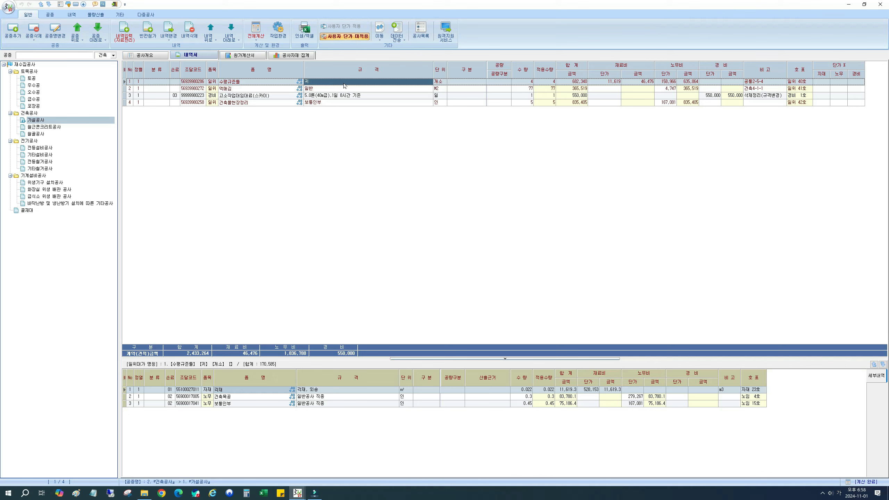
{"action": "left_click", "coordinate": [597, 83]}
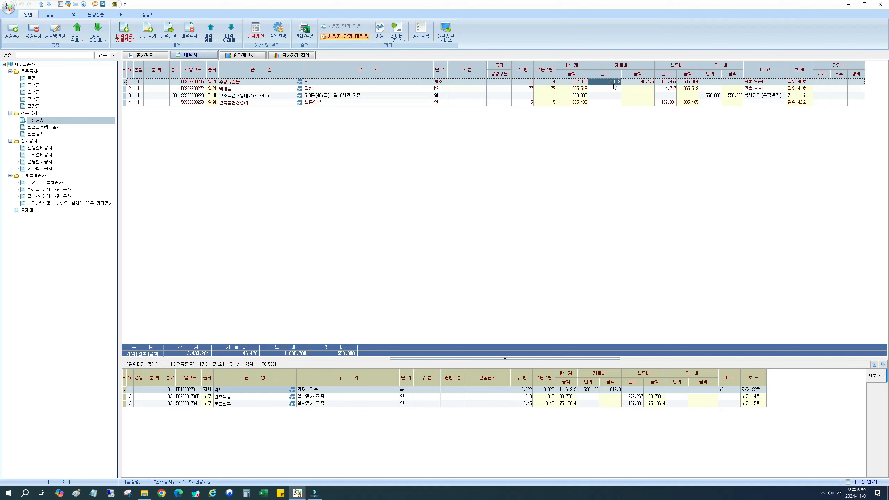
{"action": "left_click", "coordinate": [349, 82]}
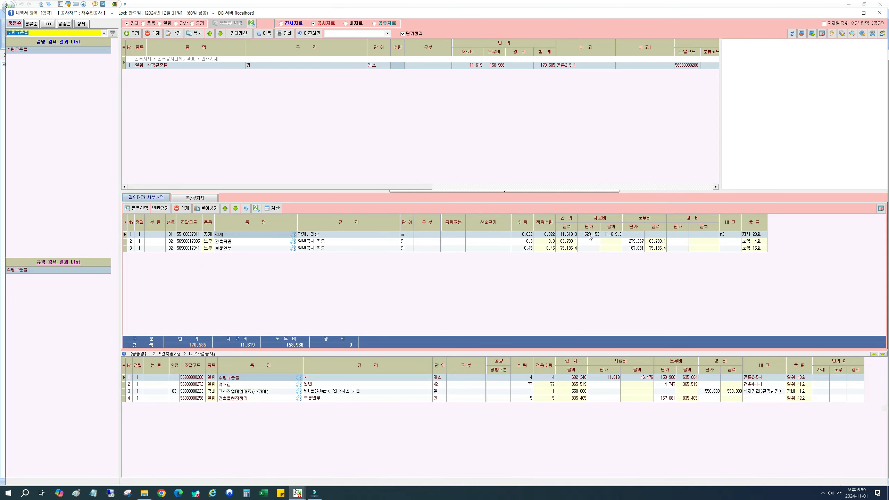
{"action": "left_click", "coordinate": [589, 235]}
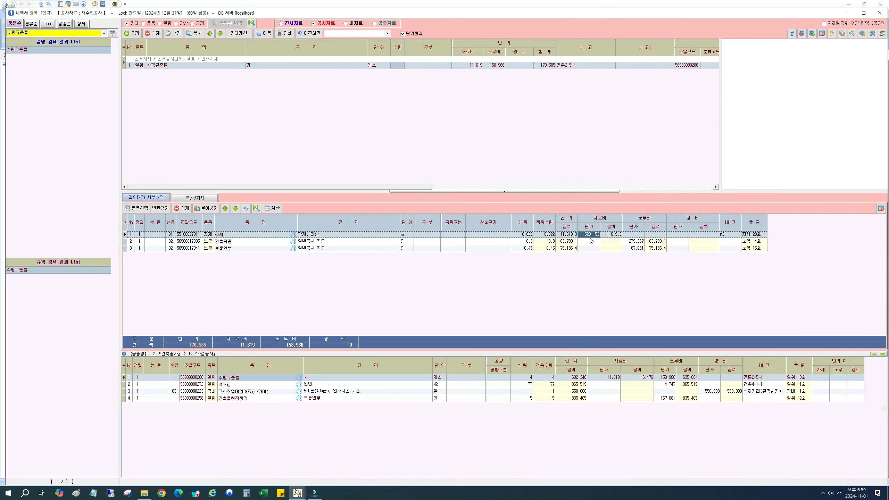
{"action": "left_click", "coordinate": [634, 242]}
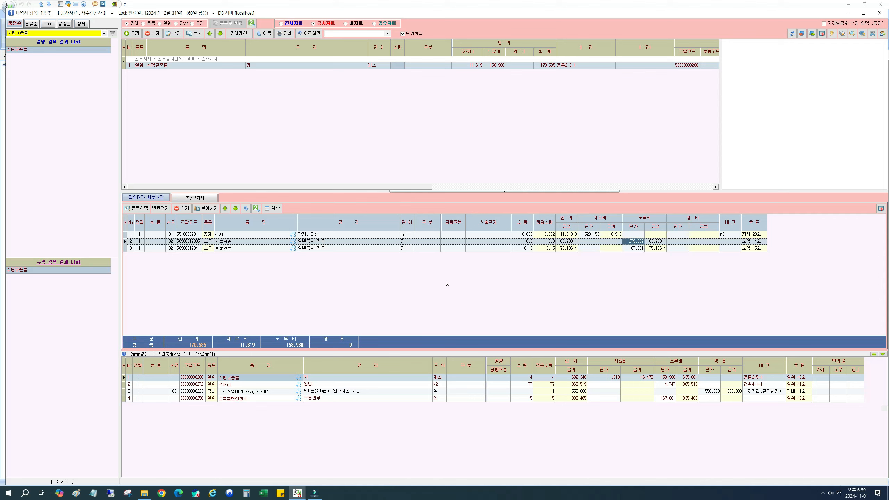
Step: Run the 일위대가 전체계산 with 자재단가 80, 노무단가 60 and 경비단가 80 percent
{"action": "left_click", "coordinate": [239, 34]}
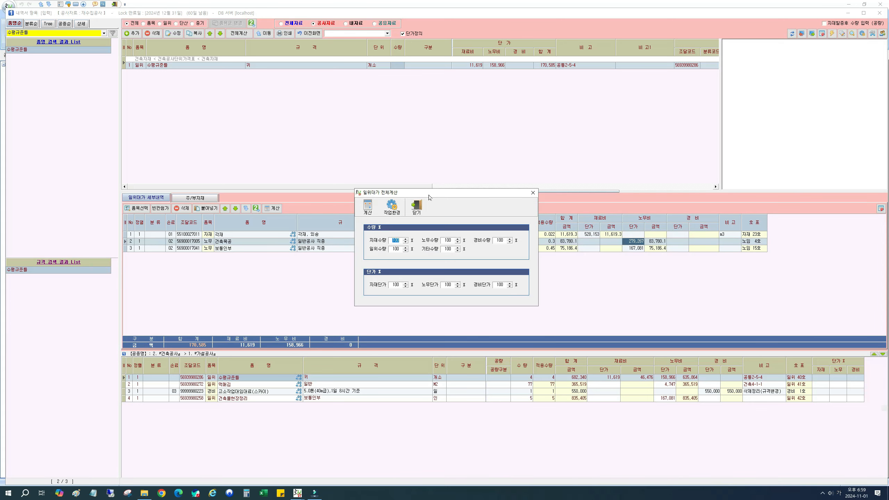
{"action": "left_click_drag", "start_coordinate": [429, 196], "coordinate": [371, 247]}
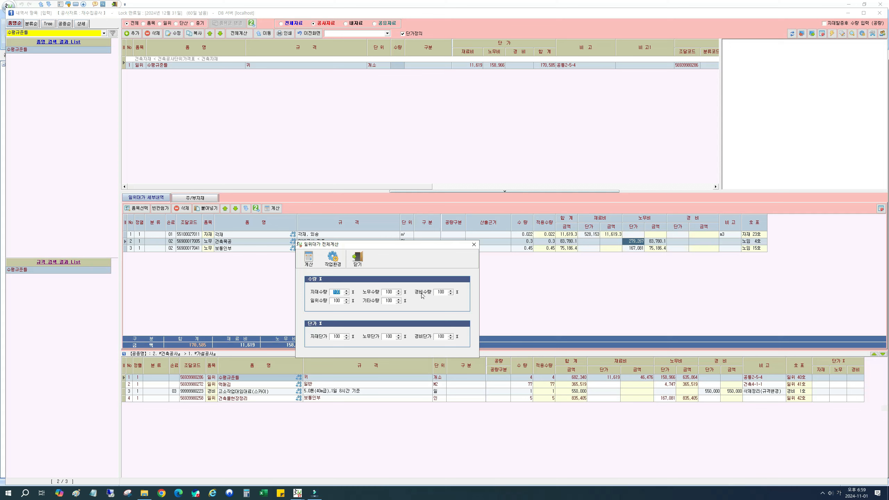
{"action": "left_click", "coordinate": [338, 336]}
{"action": "type", "text": "80"}
{"action": "left_click", "coordinate": [396, 338]}
{"action": "type", "text": "60"}
{"action": "left_click_drag", "start_coordinate": [436, 337], "coordinate": [458, 337]}
{"action": "type", "text": "8"}
{"action": "left_click", "coordinate": [309, 260]}
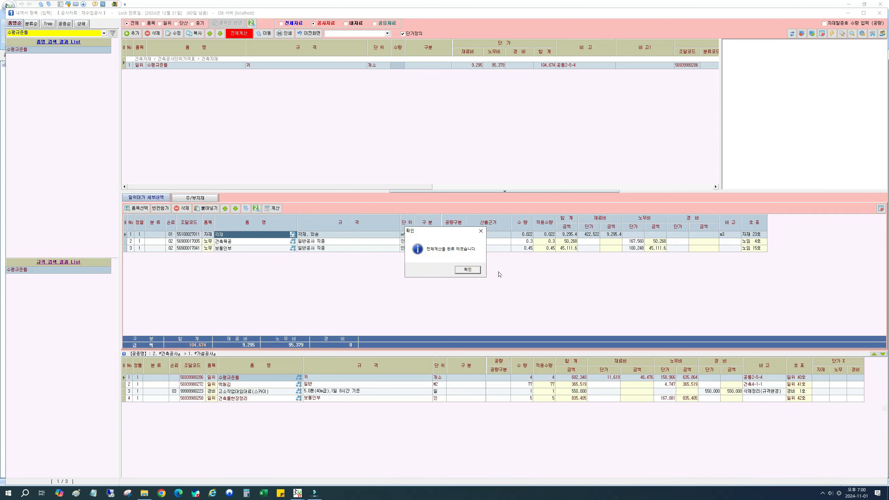
{"action": "left_click", "coordinate": [468, 269]}
Step: Examine the 각재 and 건축목공 unit prices and the 일위대가 전체계산 percentages, and return to the bill
{"action": "left_click", "coordinate": [583, 236]}
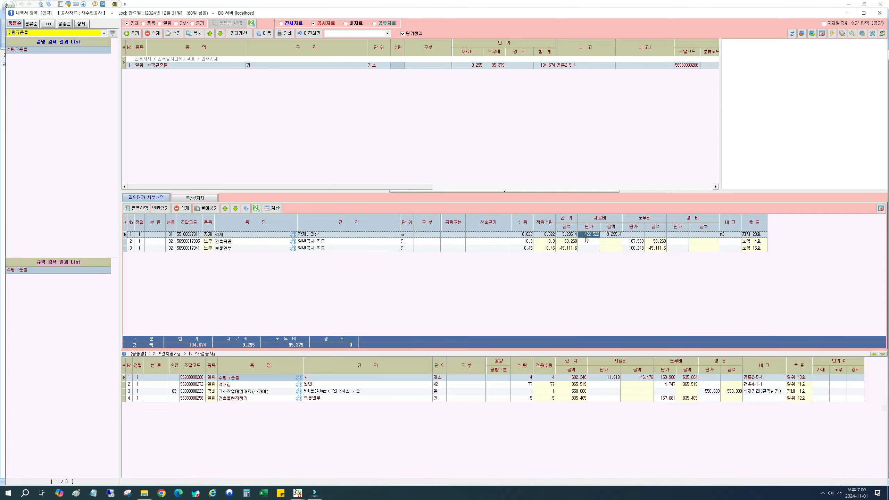
{"action": "left_click", "coordinate": [624, 242]}
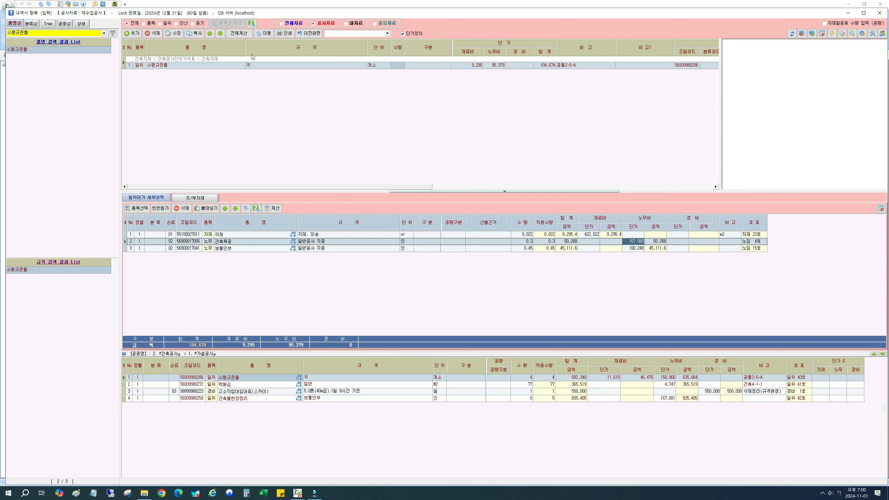
{"action": "left_click", "coordinate": [239, 34]}
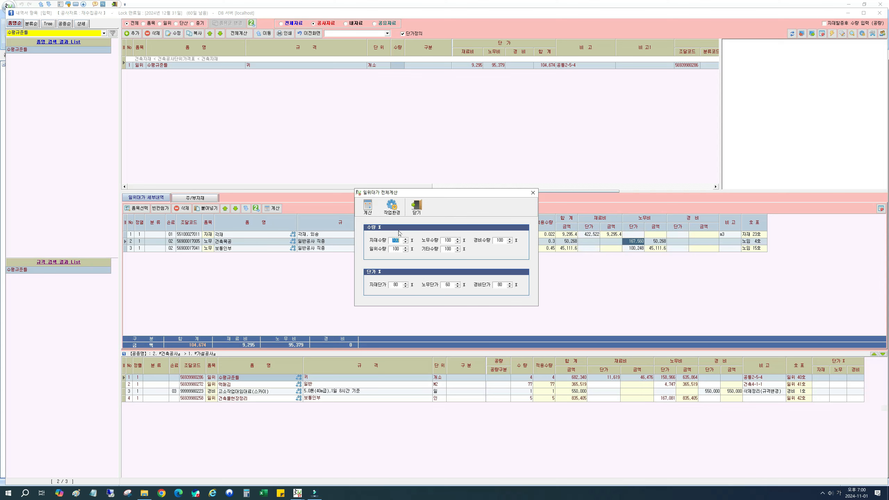
{"action": "left_click", "coordinate": [414, 211]}
{"action": "left_click", "coordinate": [307, 35]}
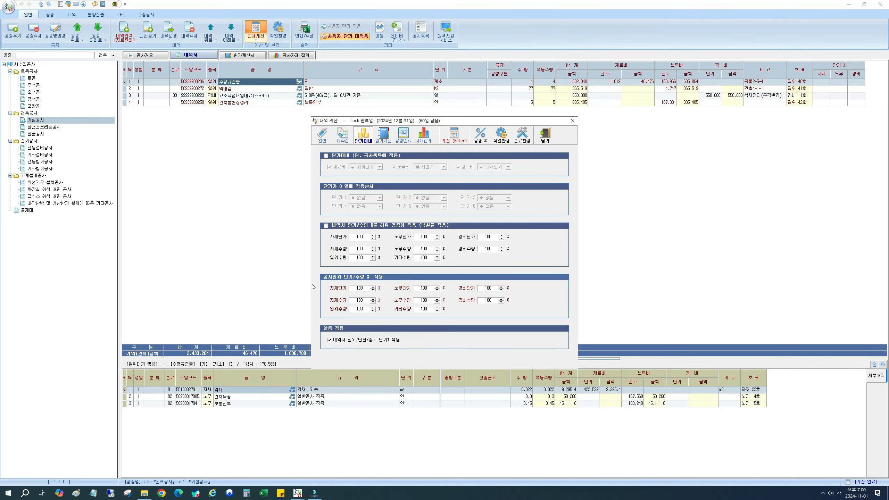
Step: In the 내역 계산 settings, set the 공사일위 percentages to 자재단가 80, 노무단가 60 and 경비단가 80, and review the 내역서 일위/단산/중기 단가% 적용 option
{"action": "double_click", "coordinate": [360, 288]}
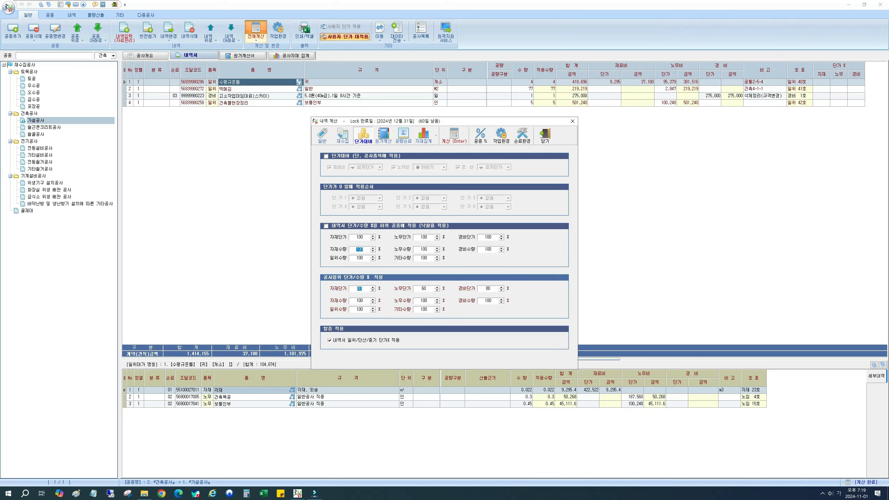
{"action": "left_click", "coordinate": [335, 343]}
{"action": "left_click", "coordinate": [332, 341]}
{"action": "left_click", "coordinate": [341, 341]}
{"action": "left_click", "coordinate": [424, 288]}
Step: Set the 내역서 percentages for lower work types (낙찰율) to 자재단가 80, 노무단가 60 and 경비단가 80
{"action": "left_click", "coordinate": [359, 237]}
{"action": "type", "text": "080"}
{"action": "key", "text": "Tab"}
{"action": "type", "text": "60"}
{"action": "key", "text": "Tab"}
{"action": "type", "text": "80"}
Step: Move the calculation dialog aside and turn off the 내역서 일위/단산/중기 단가% 적용 option
{"action": "left_click", "coordinate": [336, 342]}
{"action": "left_click", "coordinate": [359, 288]}
{"action": "left_click_drag", "start_coordinate": [374, 123], "coordinate": [335, 155]}
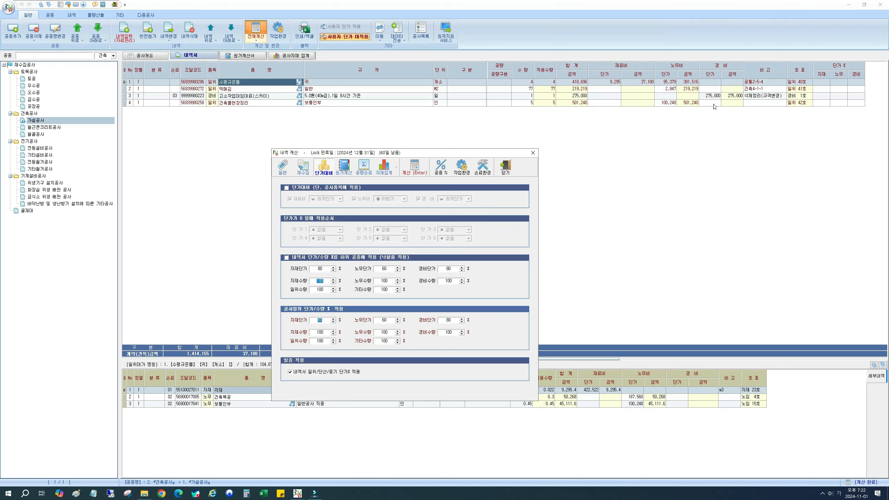
{"action": "left_click", "coordinate": [290, 373]}
{"action": "left_click", "coordinate": [290, 372]}
{"action": "left_click", "coordinate": [304, 372]}
{"action": "left_click", "coordinate": [320, 320]}
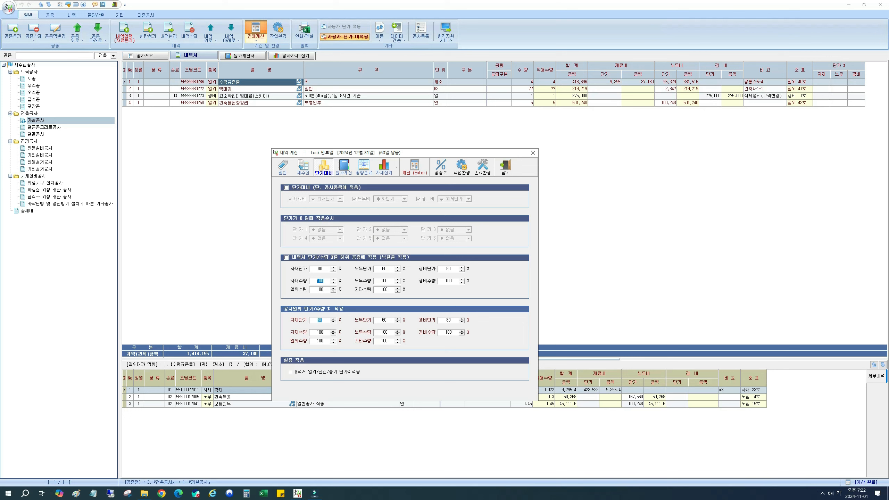